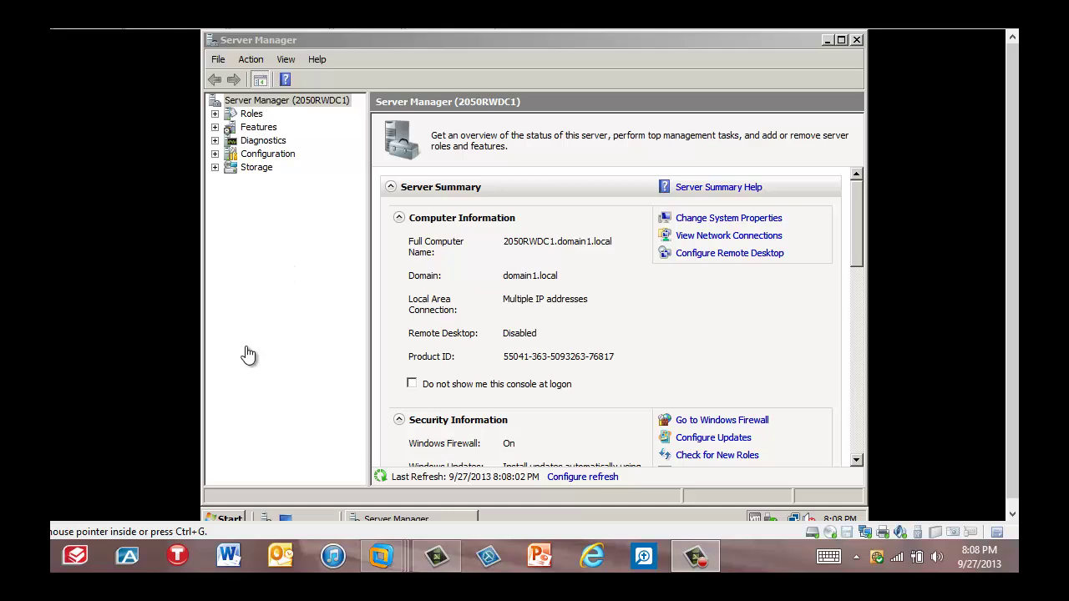
Open Active Directory Sites and Services on the domain controller 2050RWDC1
{"action": "left_click", "coordinate": [242, 518]}
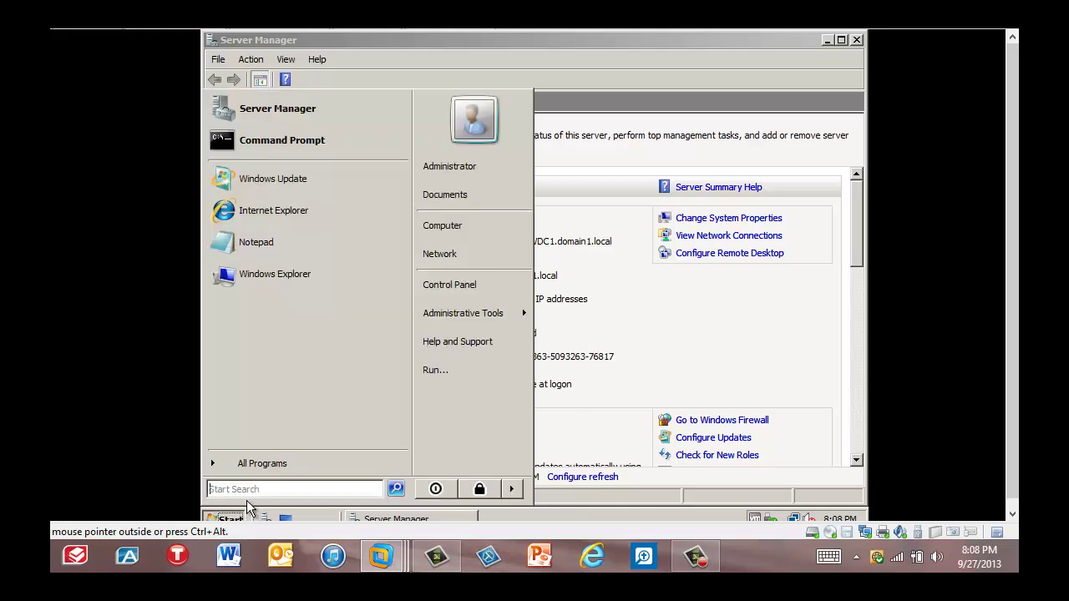
{"action": "mouse_move", "coordinate": [491, 315]}
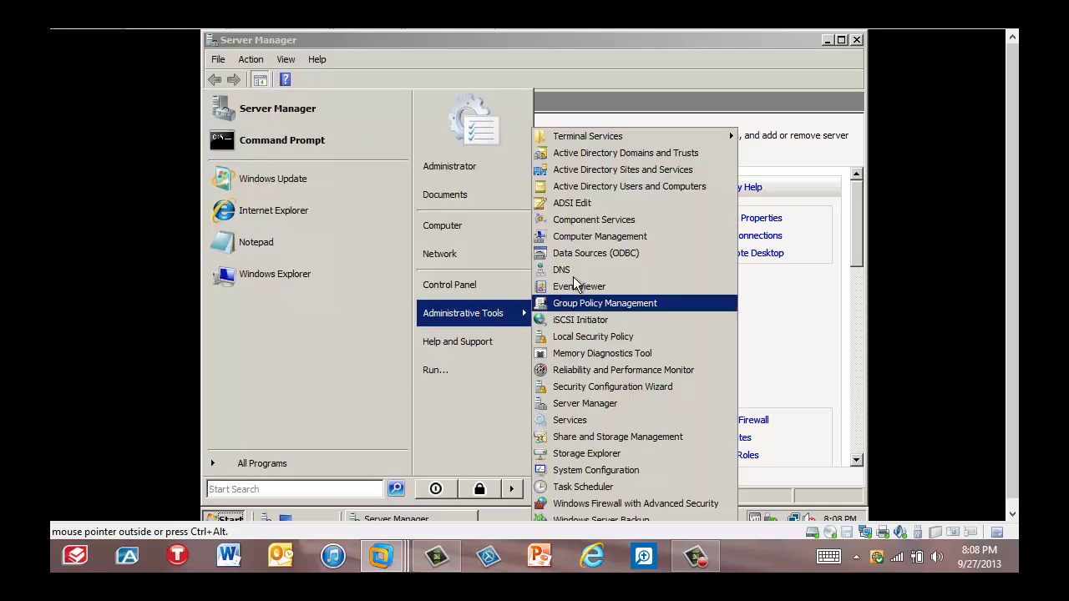
{"action": "left_click", "coordinate": [616, 172]}
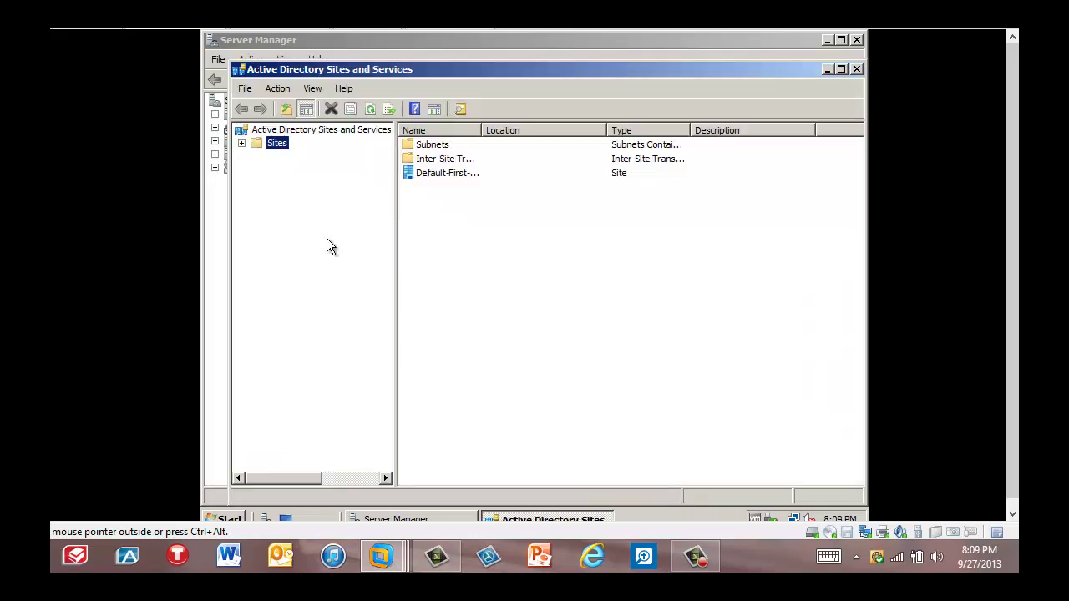
Create a new site named MainSite that uses the DEFAULTIPSITELINK site link
{"action": "right_click", "coordinate": [276, 148]}
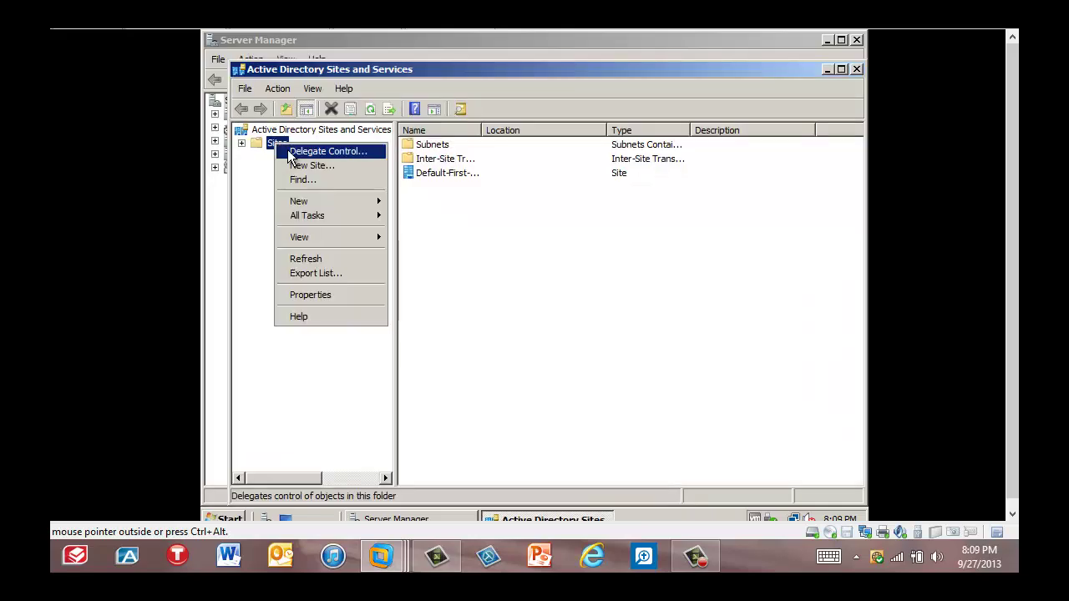
{"action": "left_click", "coordinate": [300, 164]}
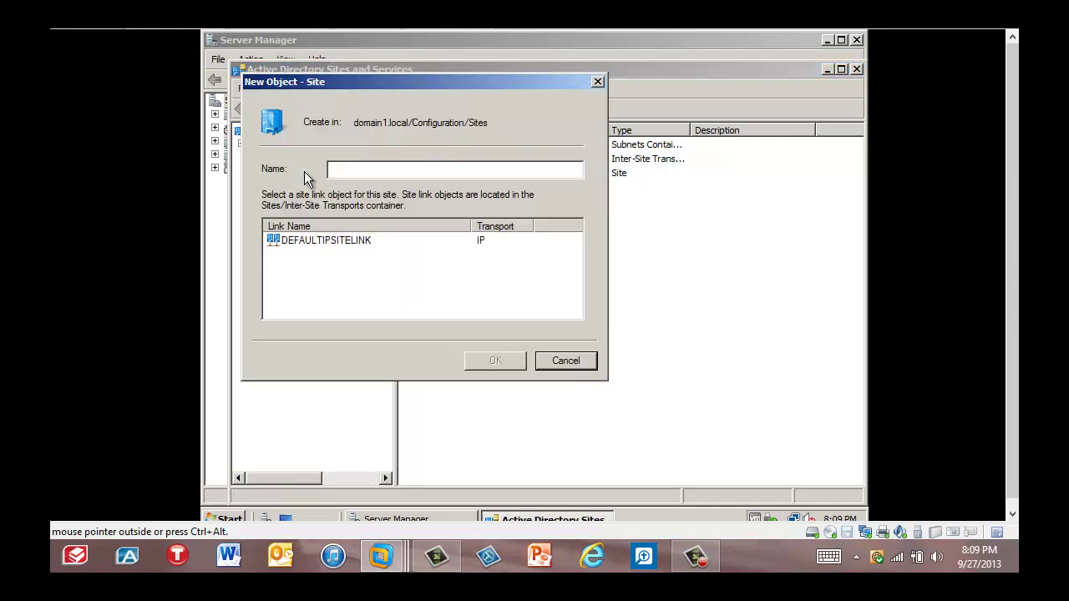
{"action": "type", "text": "MainSite"}
{"action": "left_click", "coordinate": [324, 242]}
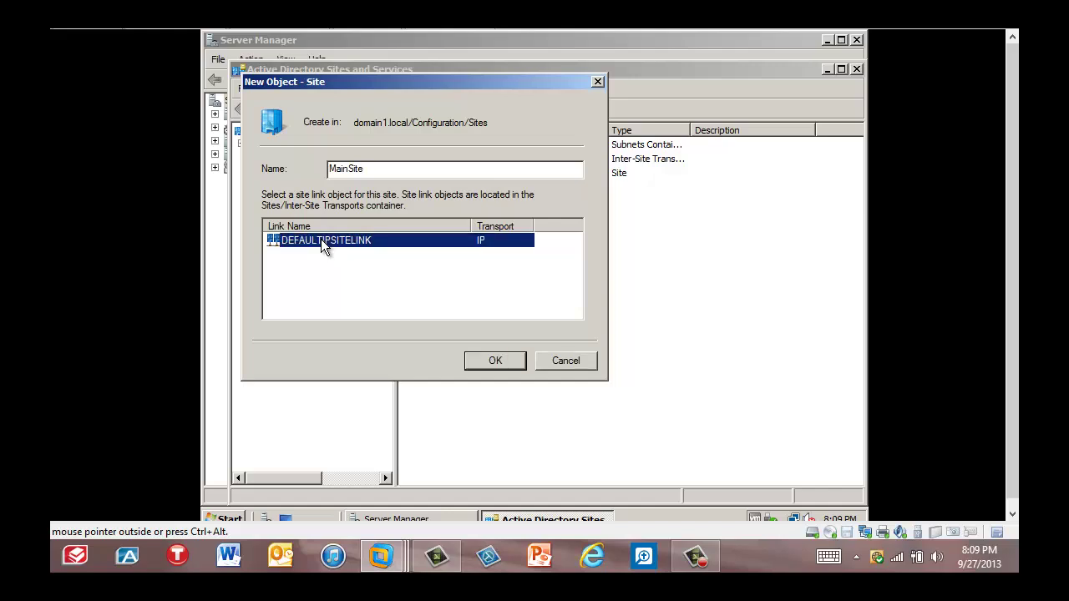
{"action": "left_click", "coordinate": [498, 361]}
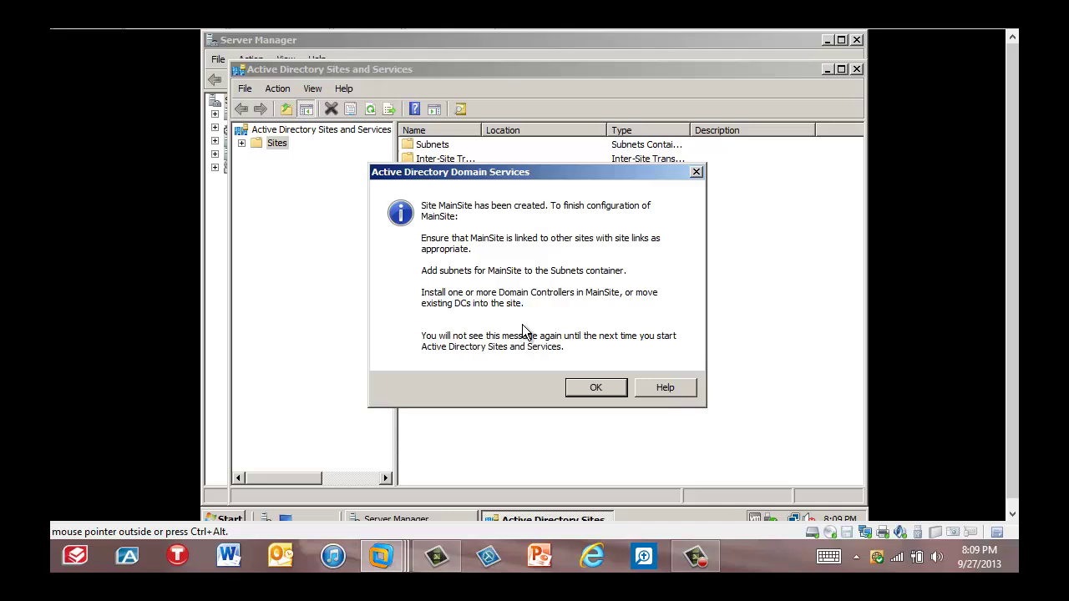
{"action": "left_click", "coordinate": [595, 388]}
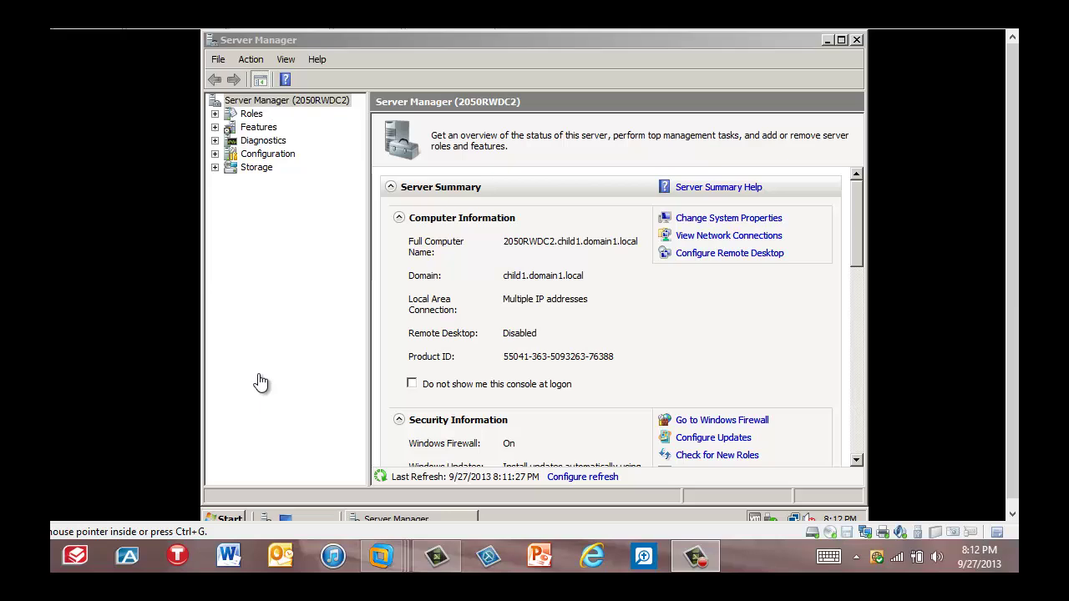
Open Active Directory Sites and Services on the child domain controller 2050RWDC2
{"action": "left_click", "coordinate": [238, 519]}
{"action": "left_click", "coordinate": [236, 516]}
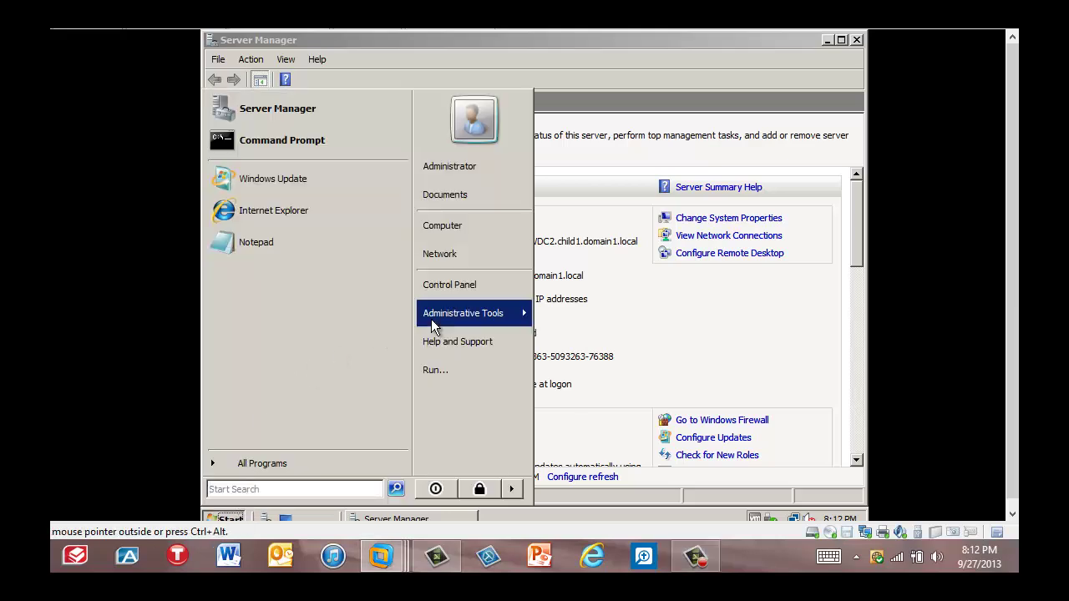
{"action": "mouse_move", "coordinate": [470, 317]}
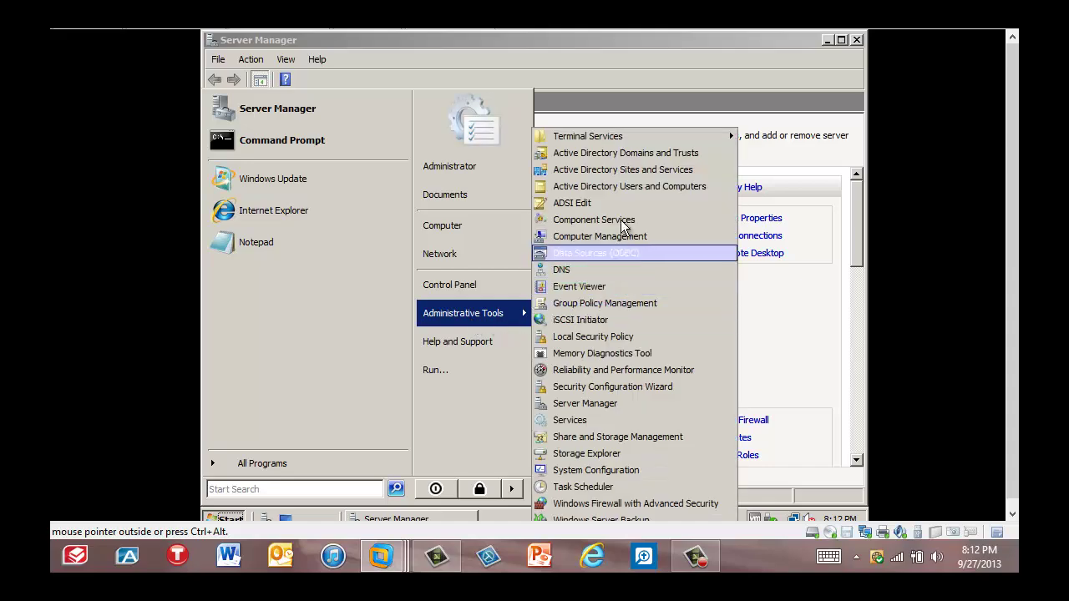
{"action": "left_click", "coordinate": [624, 182]}
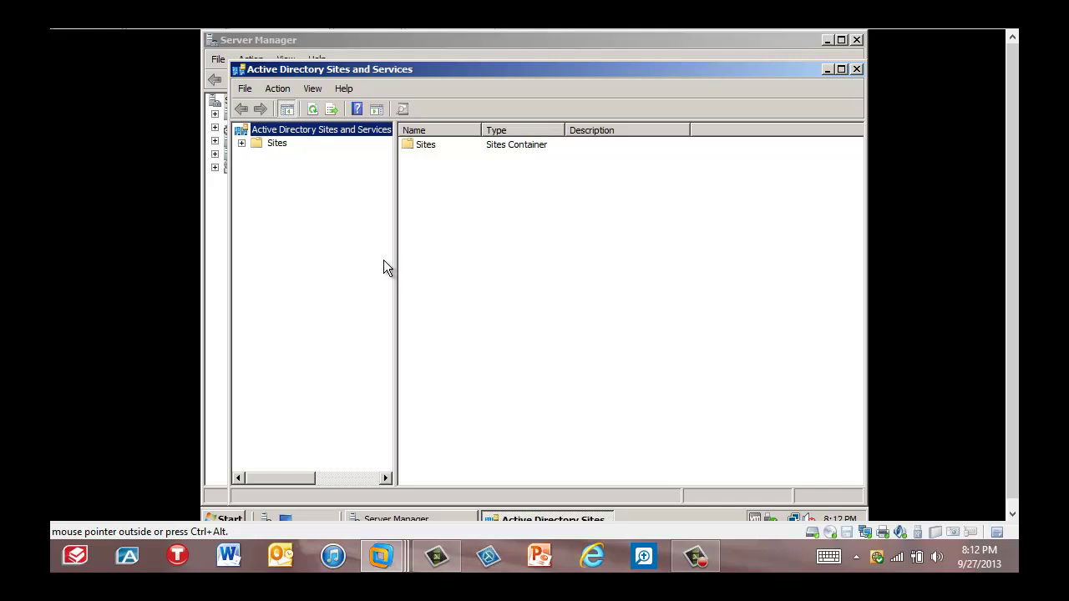
Create a new site named BranchSite that uses the DEFAULTIPSITELINK site link
{"action": "right_click", "coordinate": [278, 146]}
{"action": "left_click", "coordinate": [311, 168]}
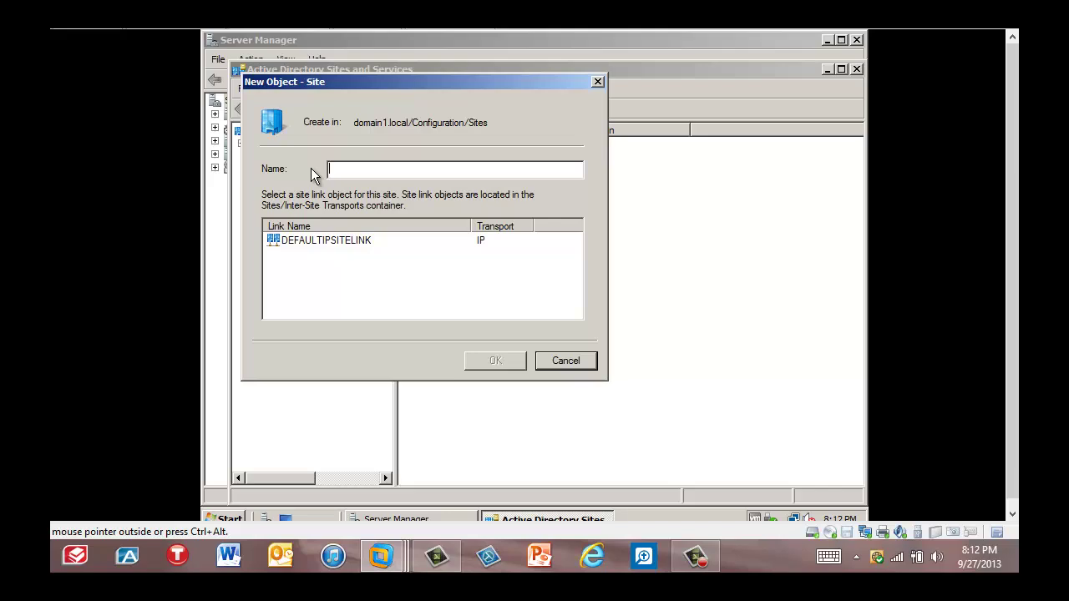
{"action": "type", "text": "BranchSite"}
{"action": "left_click", "coordinate": [337, 241]}
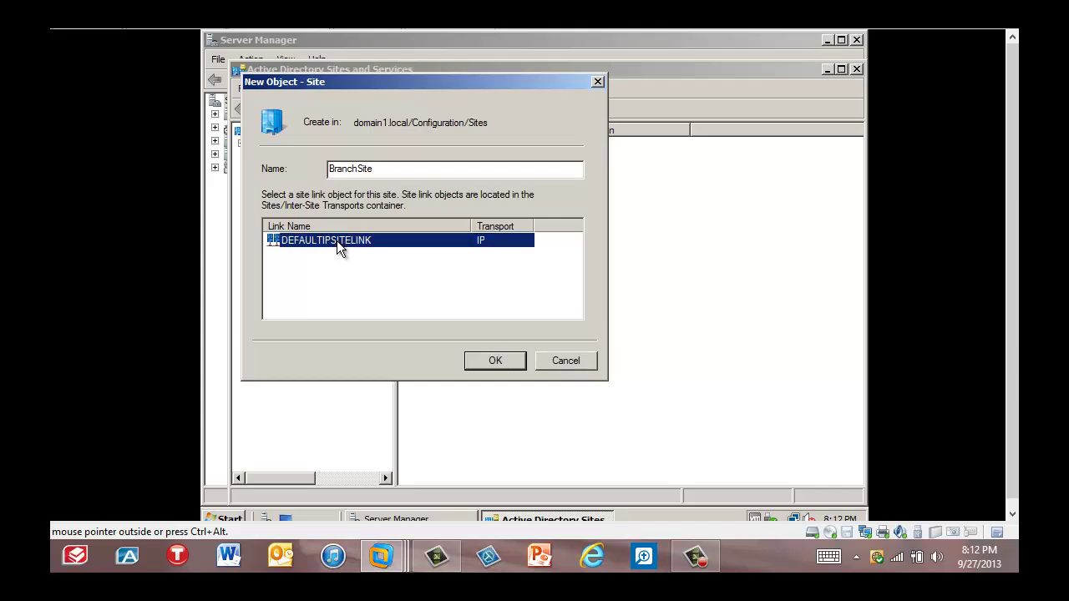
{"action": "left_click", "coordinate": [494, 360]}
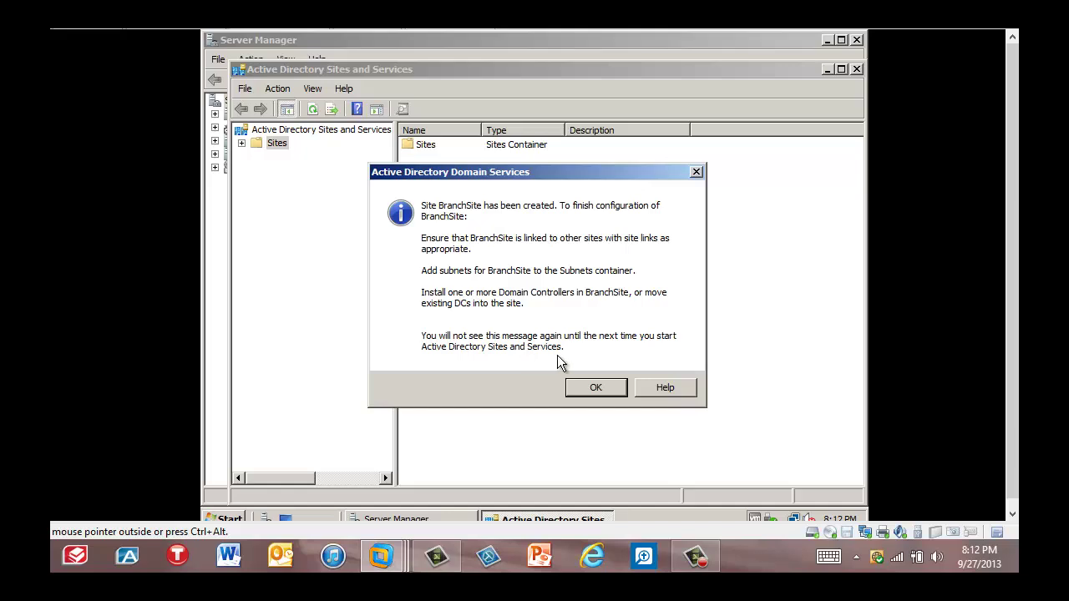
{"action": "left_click", "coordinate": [593, 389]}
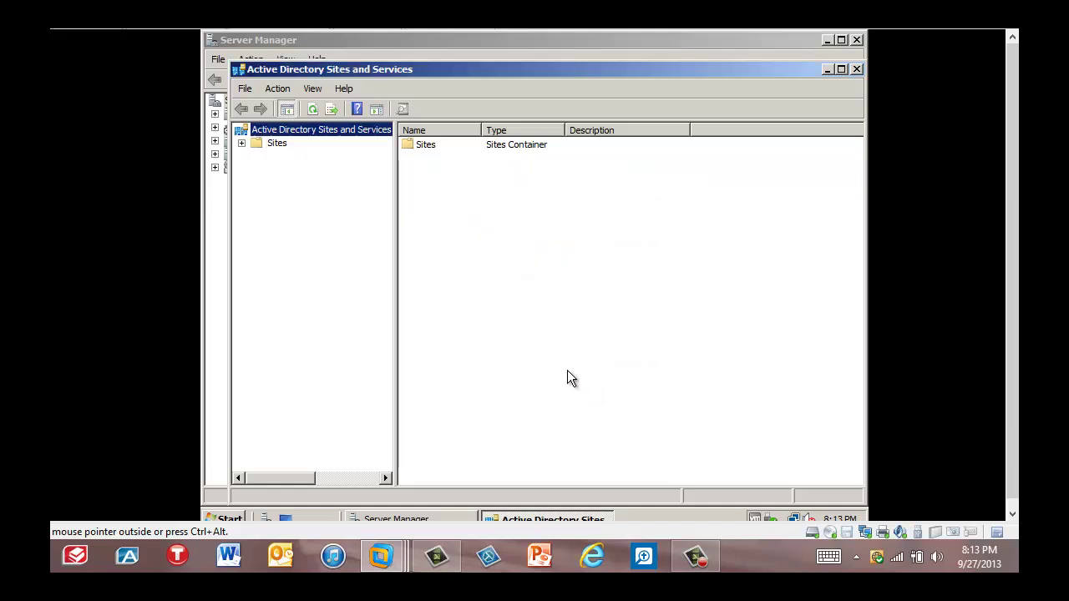
Rename the Default-First-Site-Name site under Sites as HQ
{"action": "left_click", "coordinate": [242, 144]}
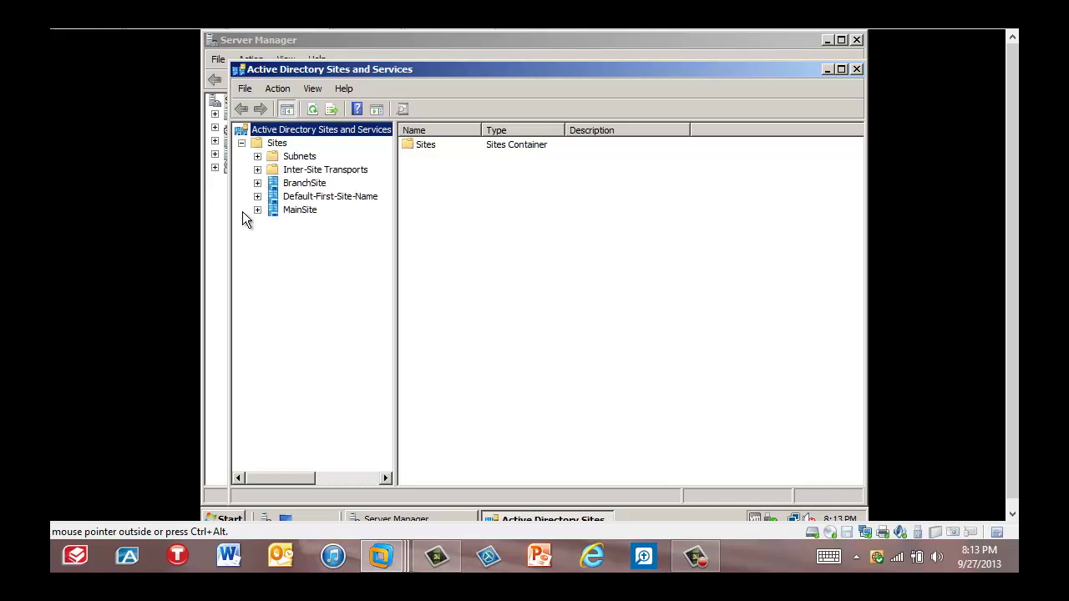
{"action": "right_click", "coordinate": [347, 200]}
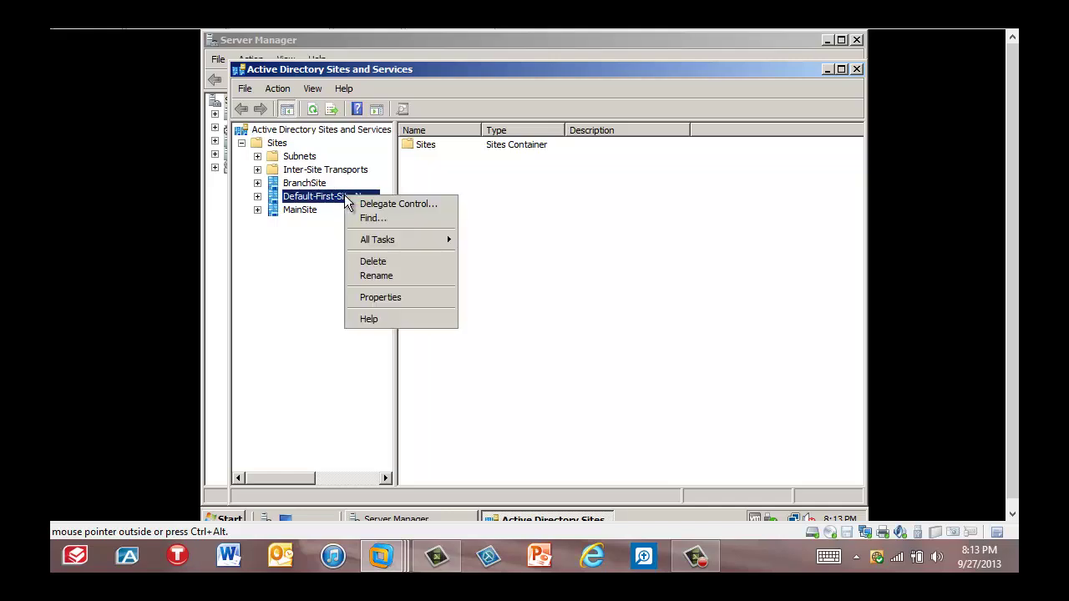
{"action": "left_click", "coordinate": [390, 279]}
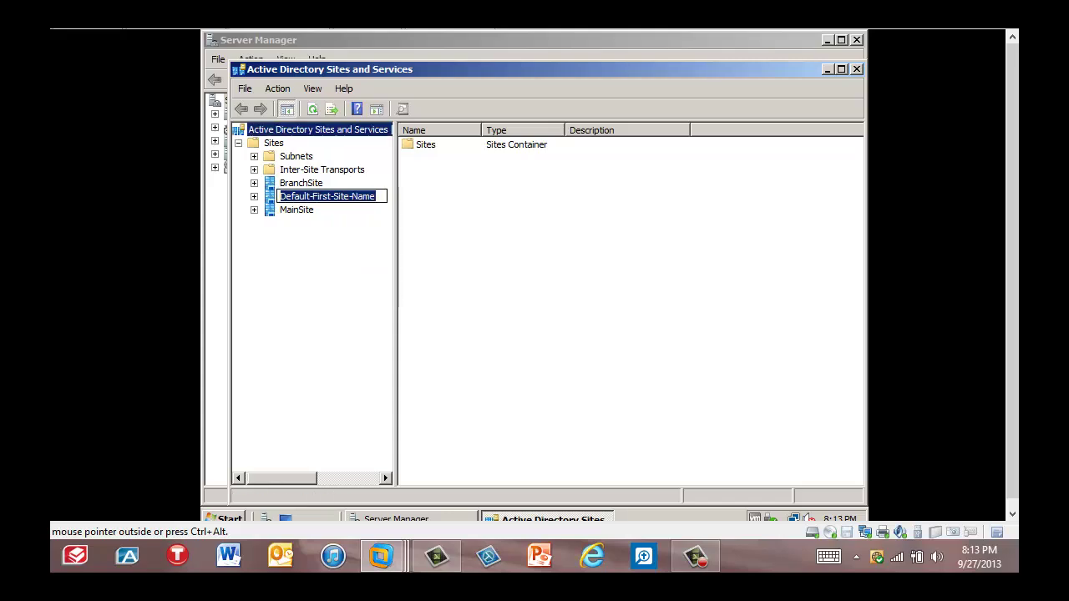
{"action": "type", "text": "HQ"}
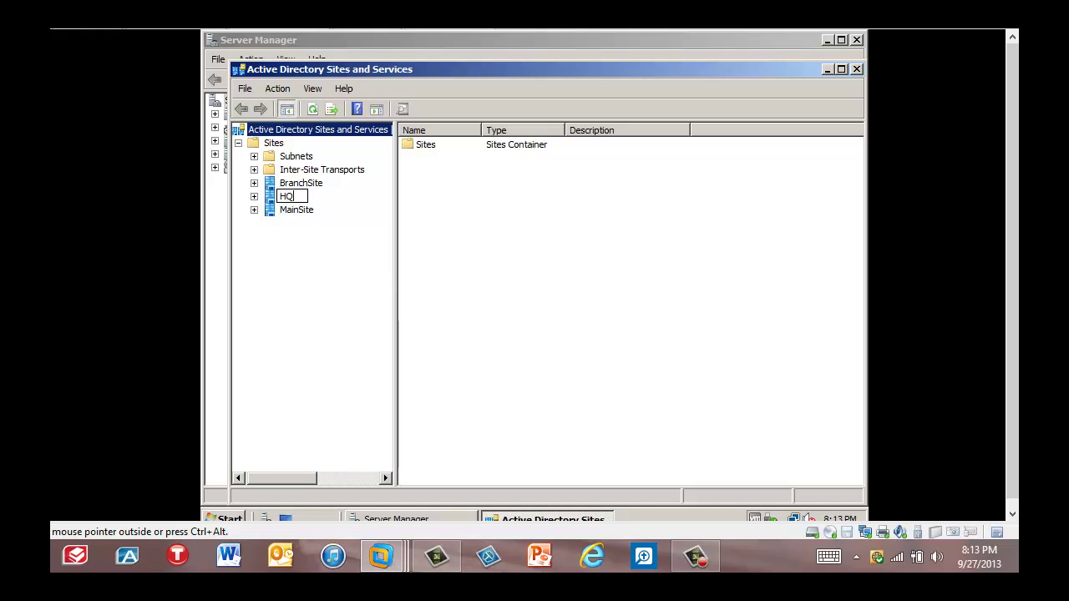
{"action": "key", "text": "Return"}
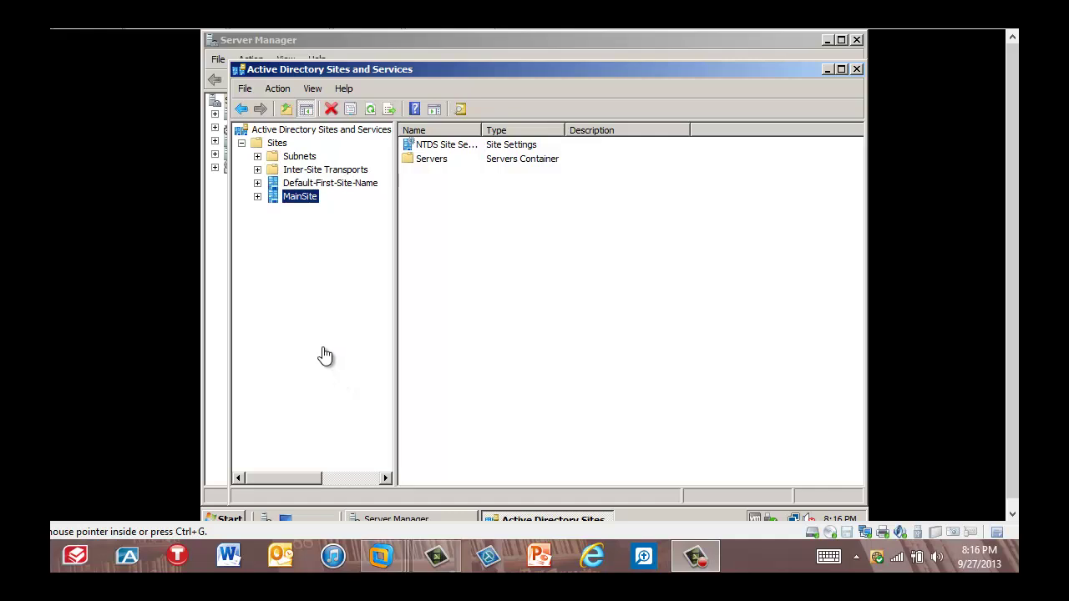
Create a new subnet with the prefix 192.168.1.0/24 and associate it with MainSite
{"action": "right_click", "coordinate": [309, 157]}
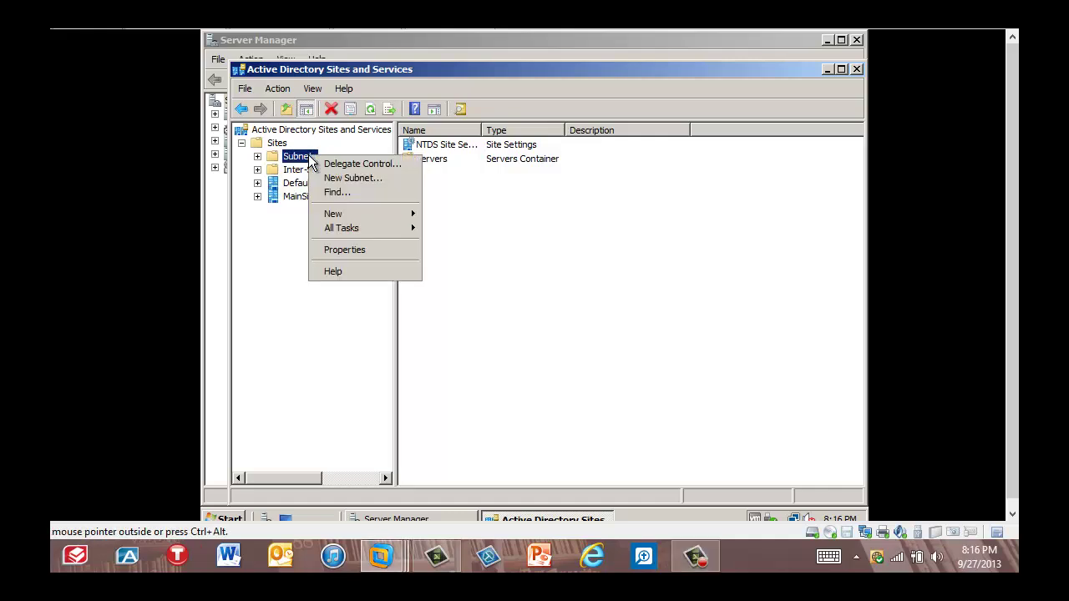
{"action": "left_click", "coordinate": [349, 178]}
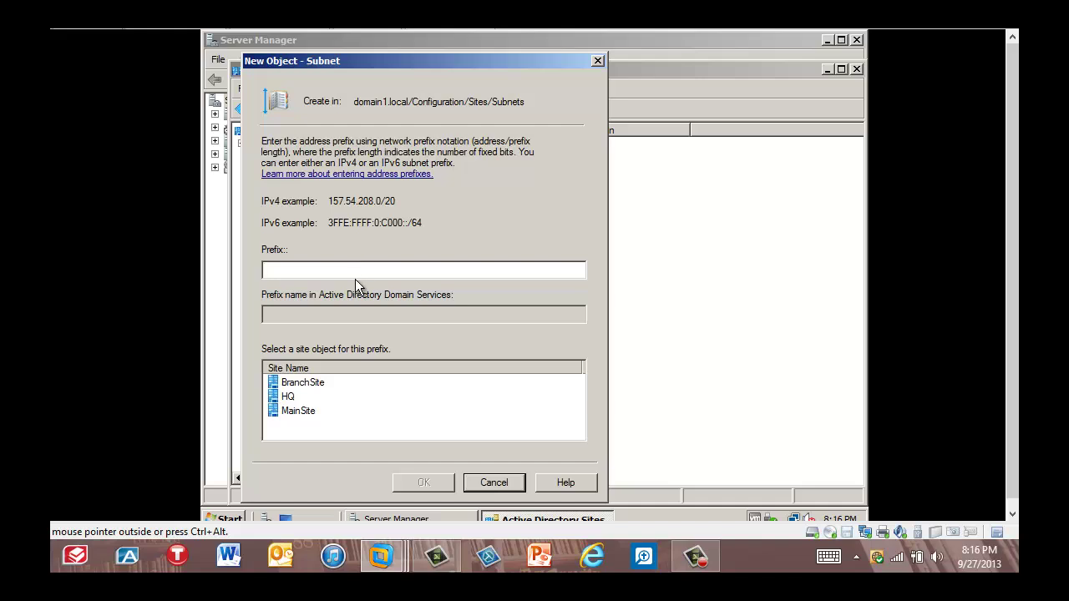
{"action": "type", "text": "192.168.1.0/24"}
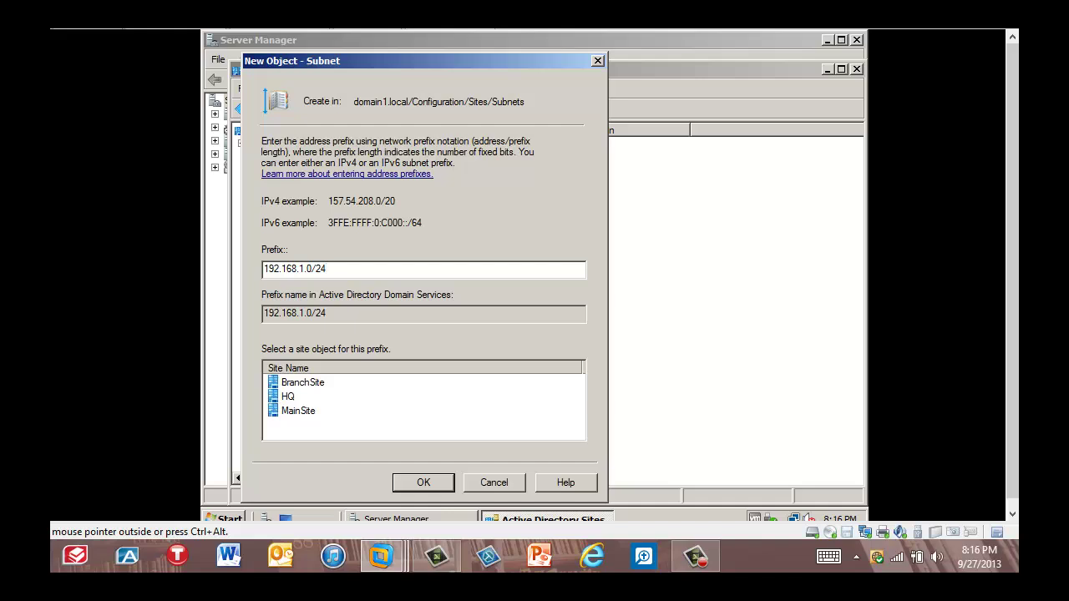
{"action": "left_click", "coordinate": [309, 414]}
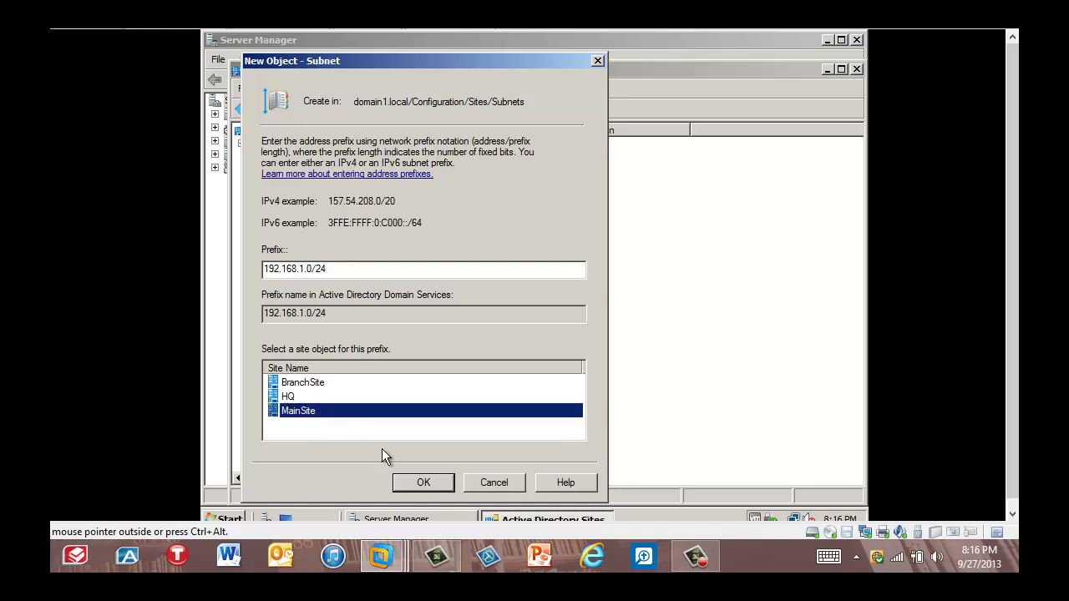
{"action": "left_click", "coordinate": [424, 483]}
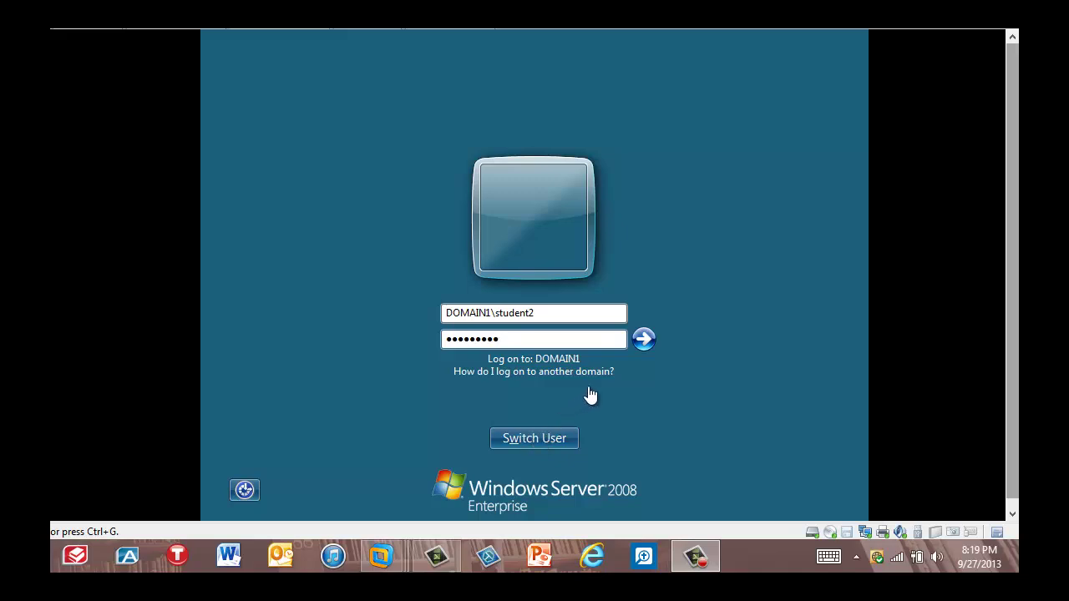
Log on to 2050RWDC2 with the DOMAIN1 account and open Active Directory Sites and Services, allowing the permission request
{"action": "left_click", "coordinate": [644, 342]}
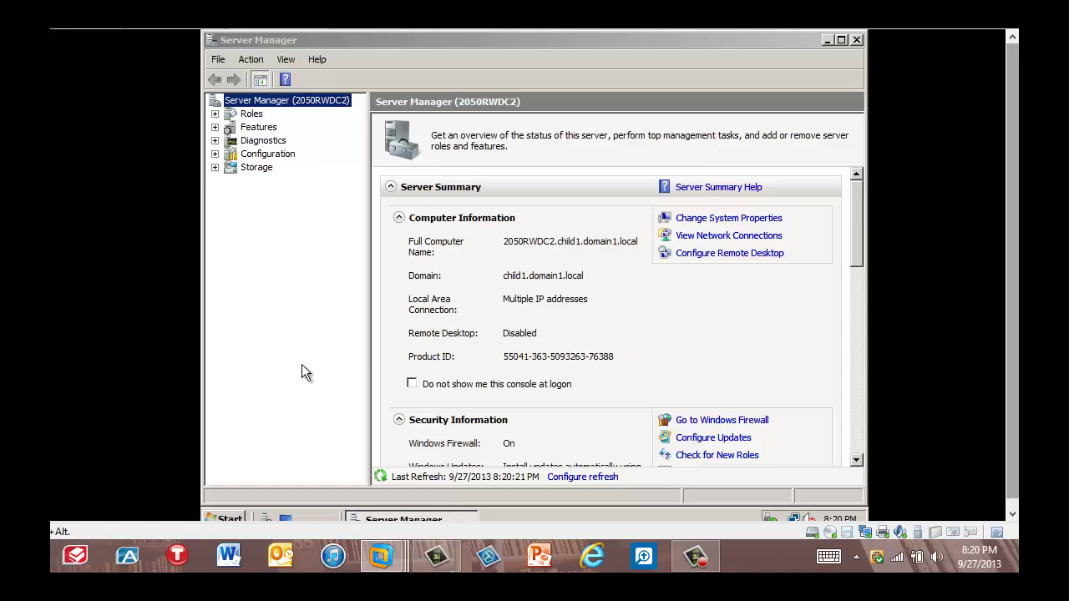
{"action": "left_click", "coordinate": [227, 517]}
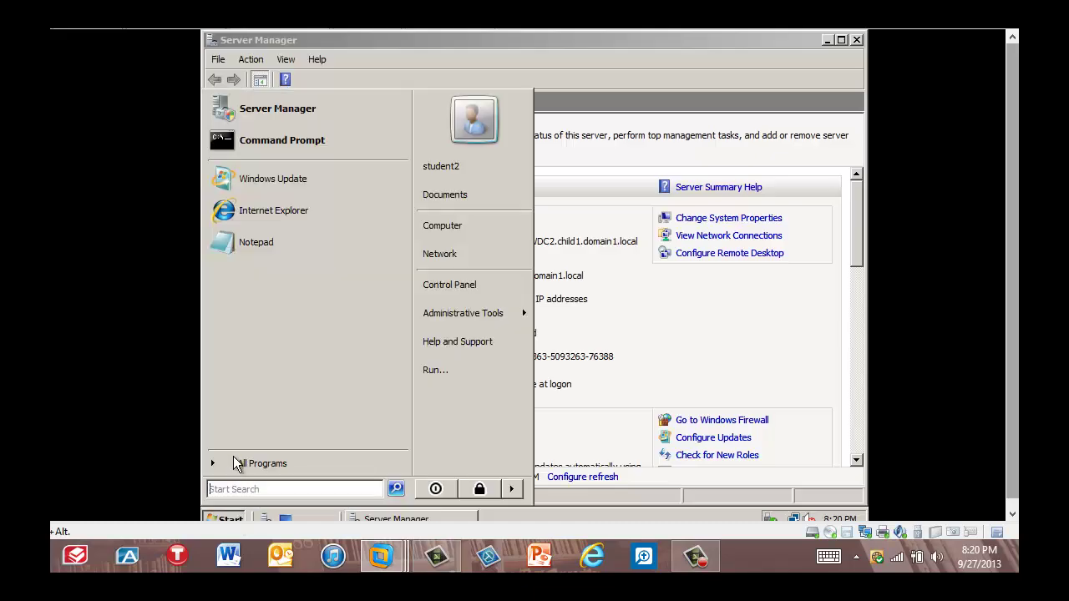
{"action": "mouse_move", "coordinate": [473, 316]}
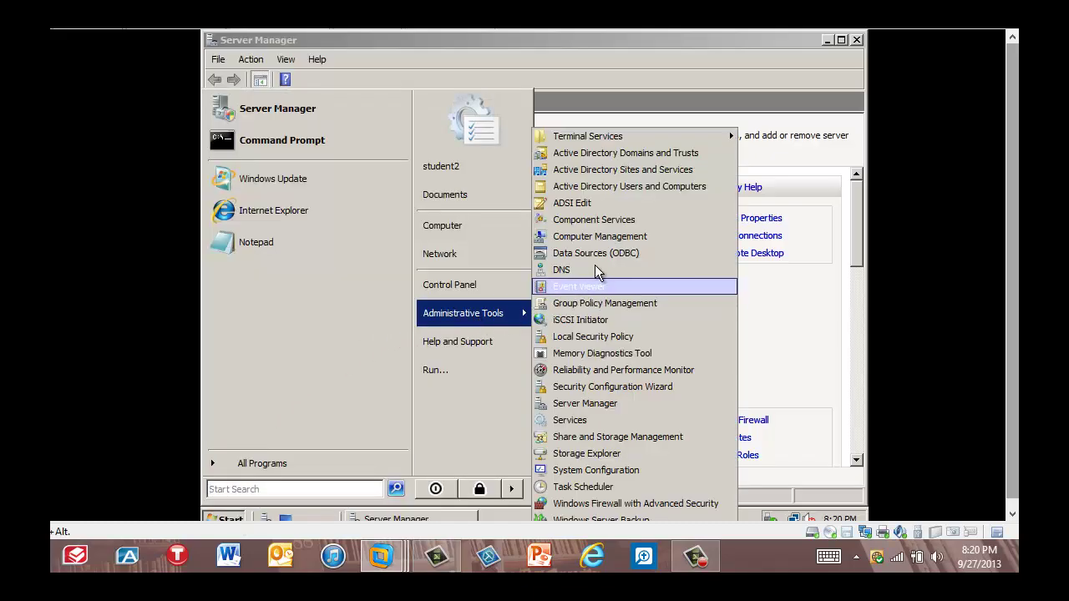
{"action": "left_click", "coordinate": [630, 185]}
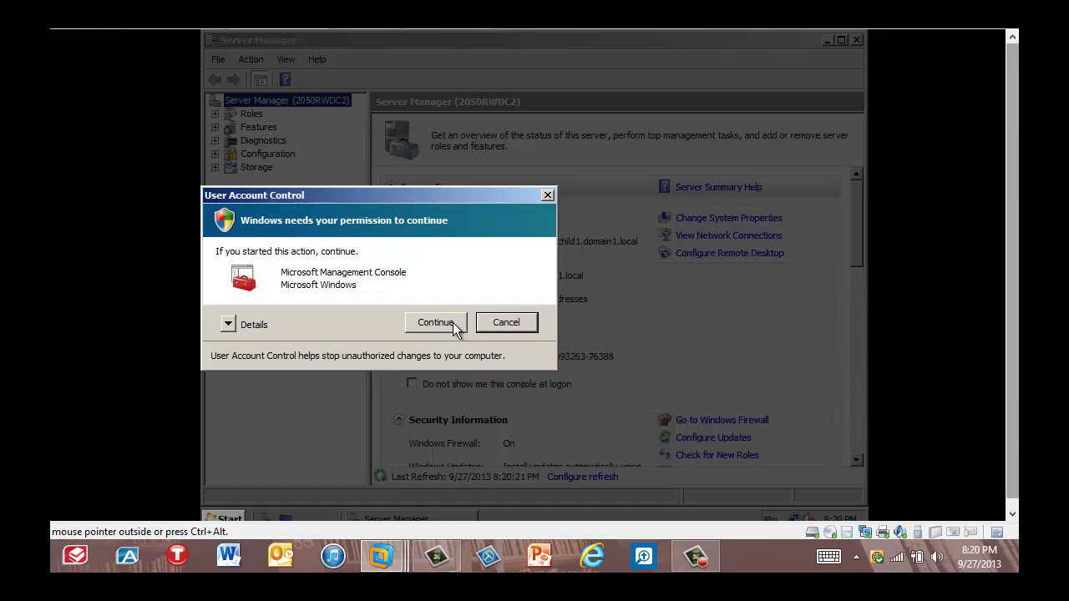
{"action": "left_click", "coordinate": [451, 324]}
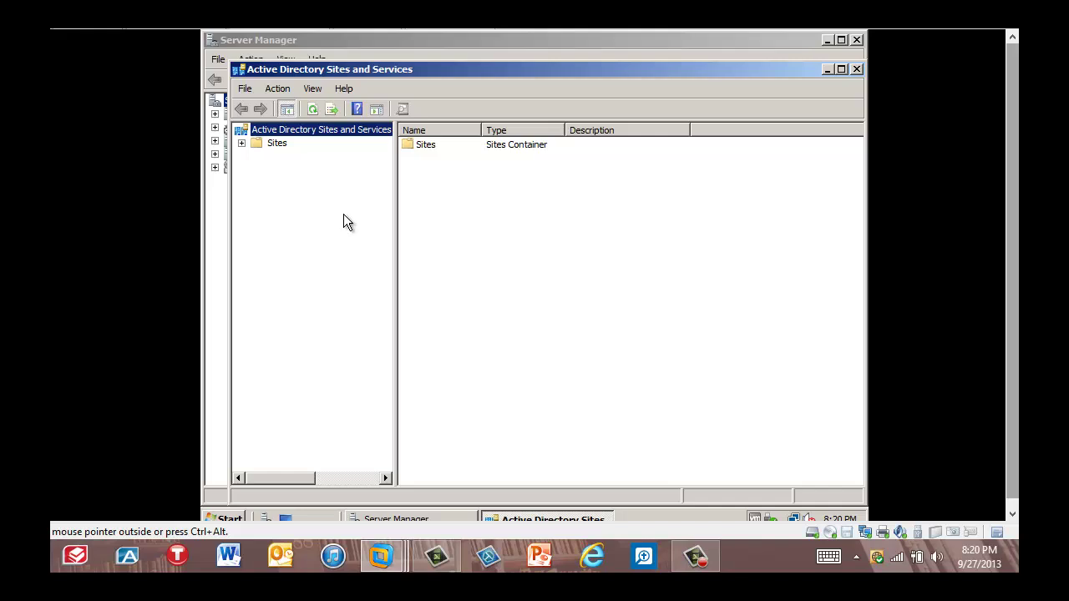
Create a new subnet with the prefix 192.168.2.0/24 and associate it with BranchSite
{"action": "left_click", "coordinate": [242, 143]}
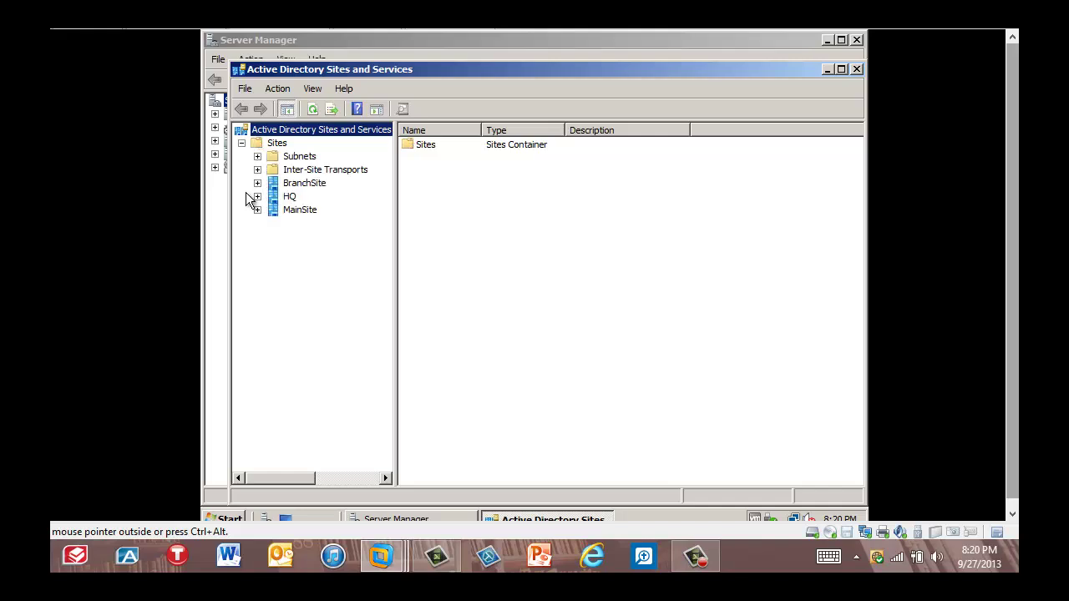
{"action": "right_click", "coordinate": [296, 159]}
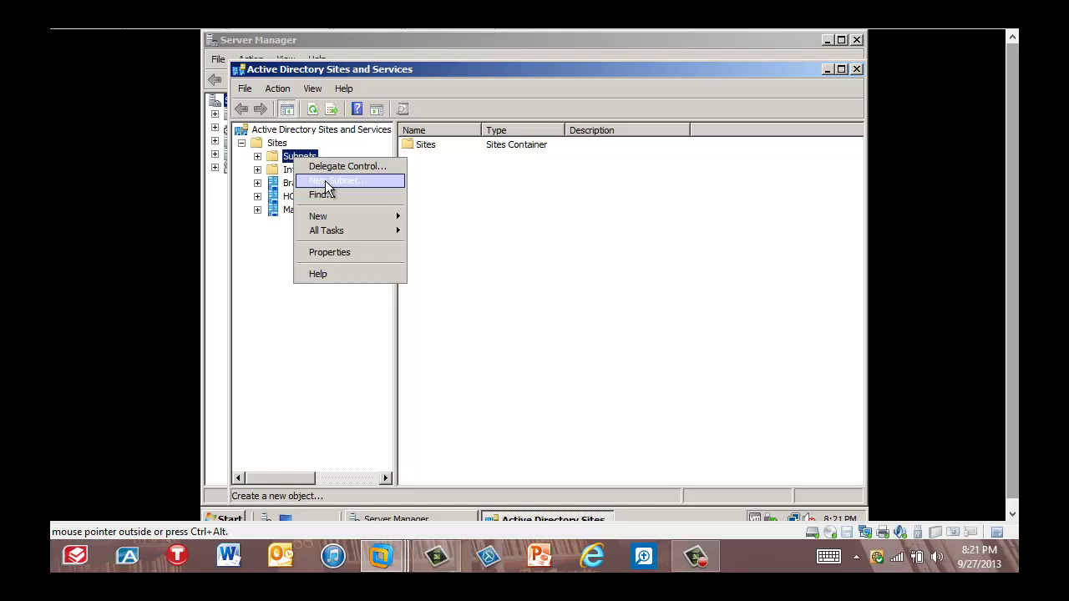
{"action": "left_click", "coordinate": [327, 181]}
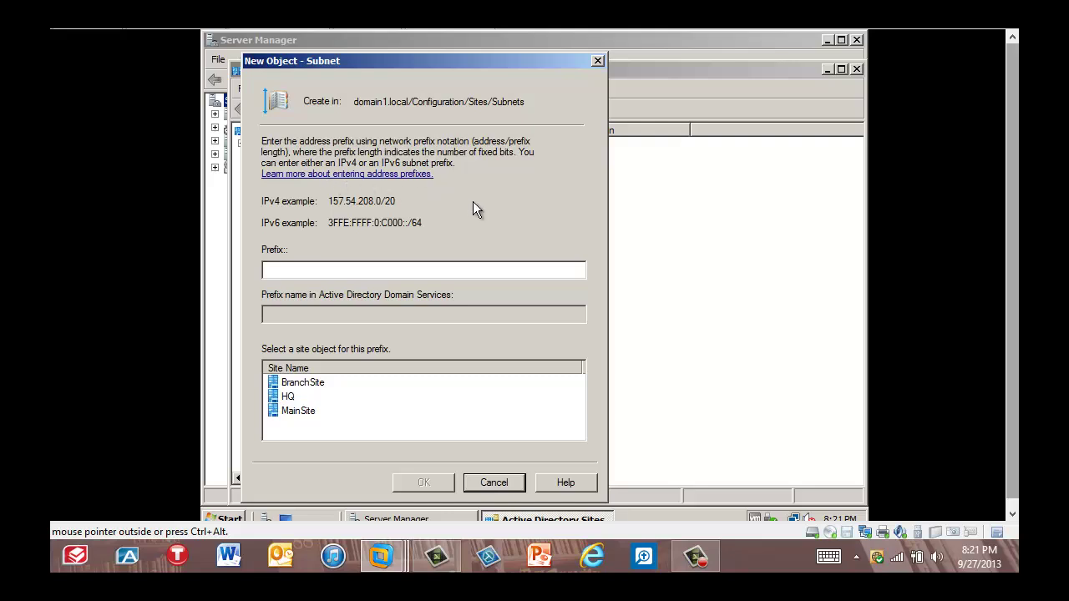
{"action": "type", "text": "192.168.2.0/24"}
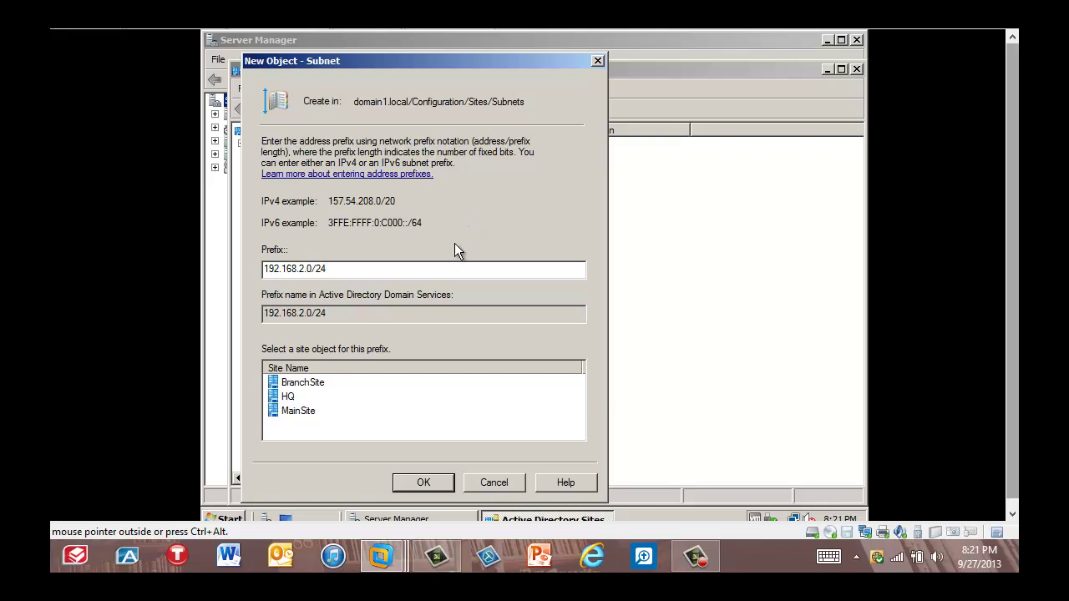
{"action": "left_click", "coordinate": [315, 385]}
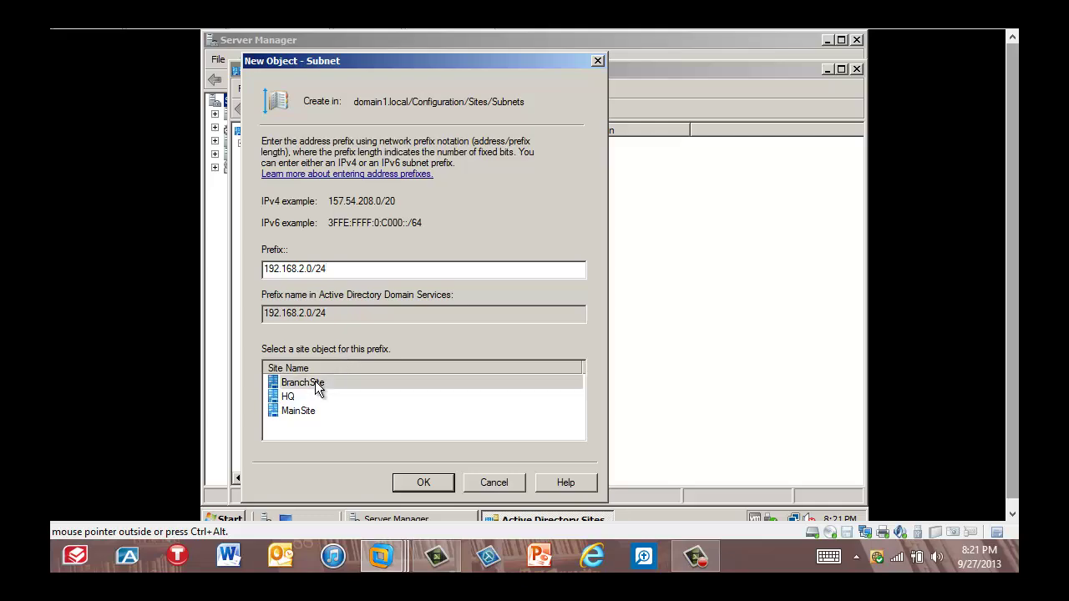
{"action": "left_click", "coordinate": [424, 483]}
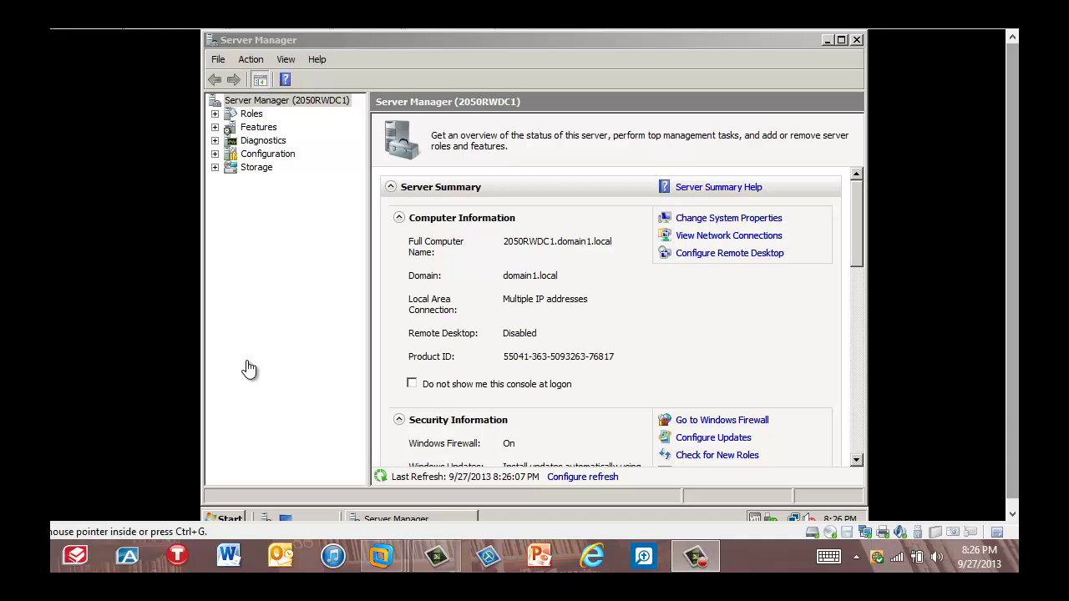
Open Active Directory Sites and Services from the administrative tools on 2050RWDC1
{"action": "left_click", "coordinate": [236, 520]}
{"action": "left_click", "coordinate": [235, 520]}
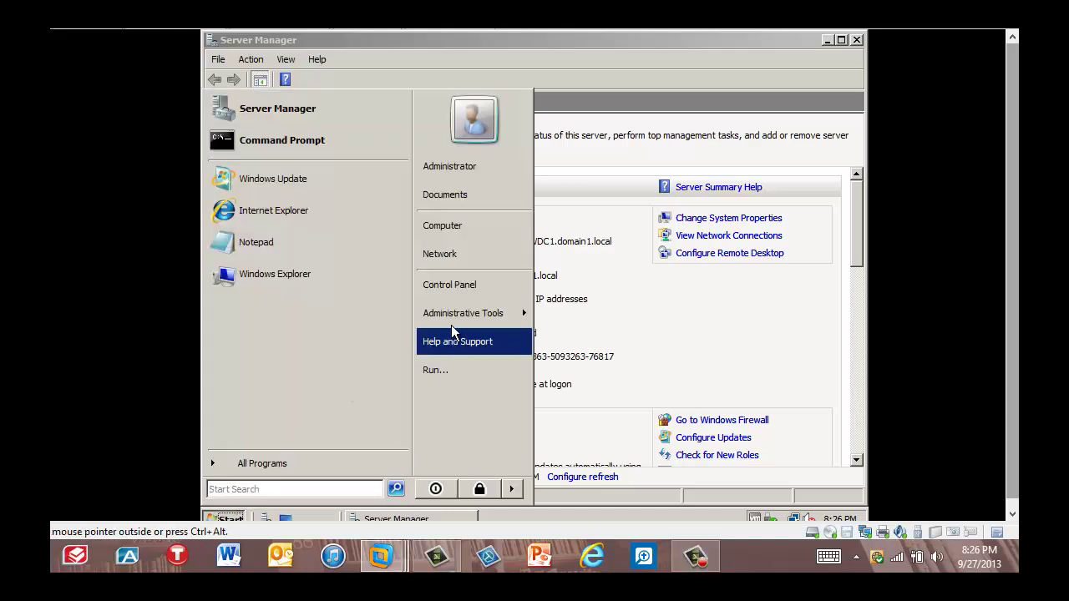
{"action": "mouse_move", "coordinate": [464, 325]}
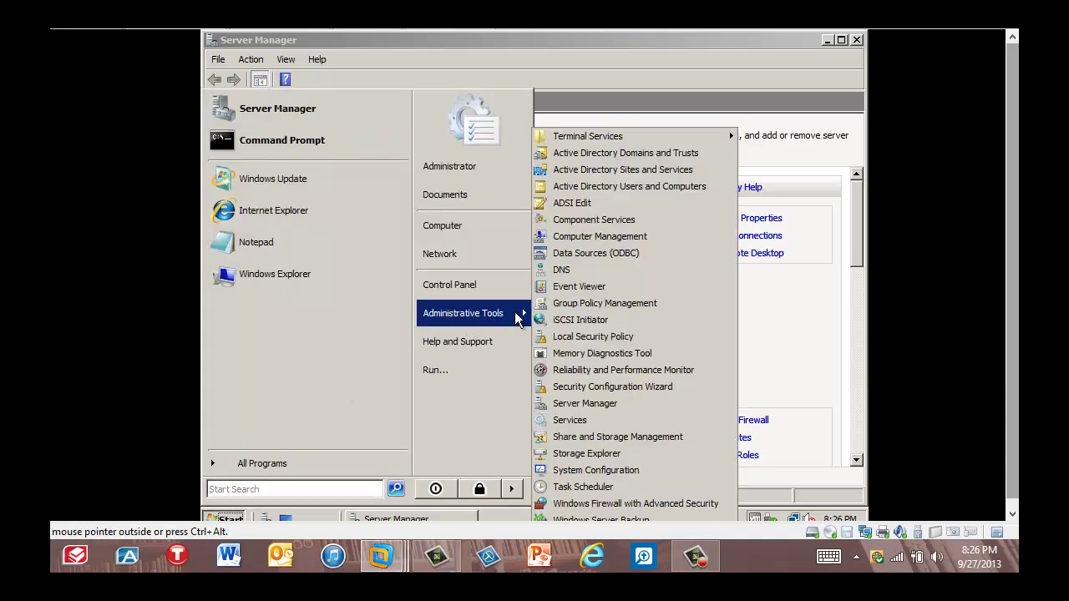
{"action": "left_click", "coordinate": [624, 171]}
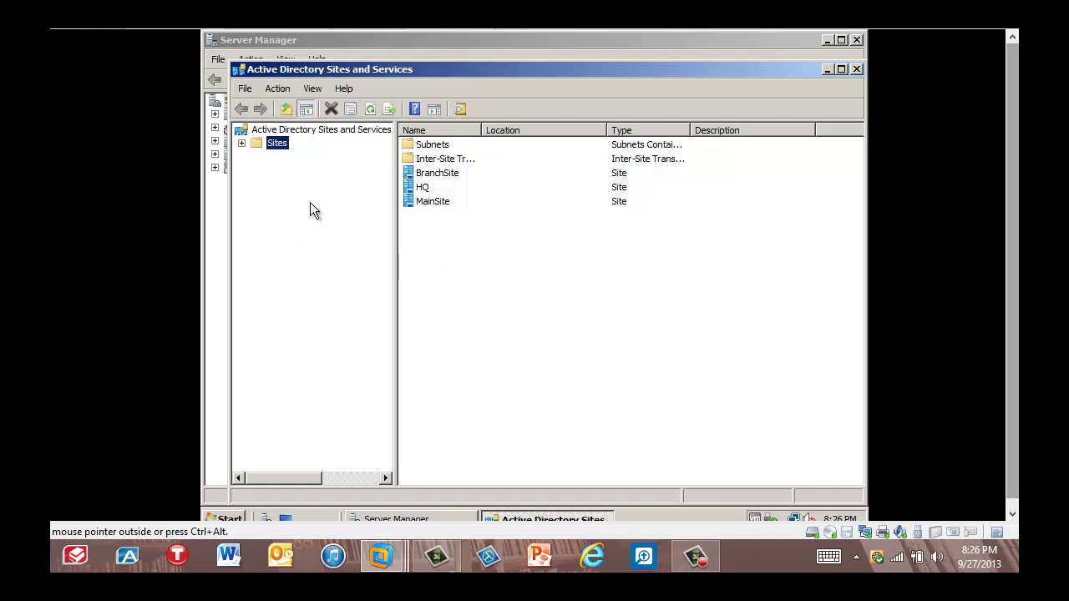
Move the server 2050RWDC1 from the HQ site to MainSite and check MainSite's servers
{"action": "left_click", "coordinate": [242, 145]}
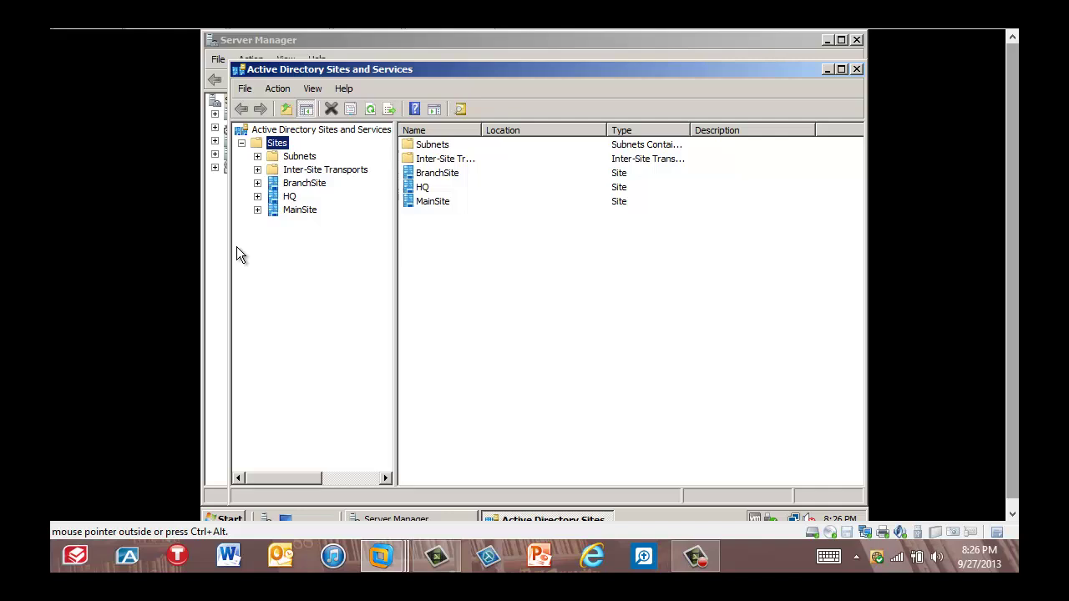
{"action": "left_click", "coordinate": [257, 198]}
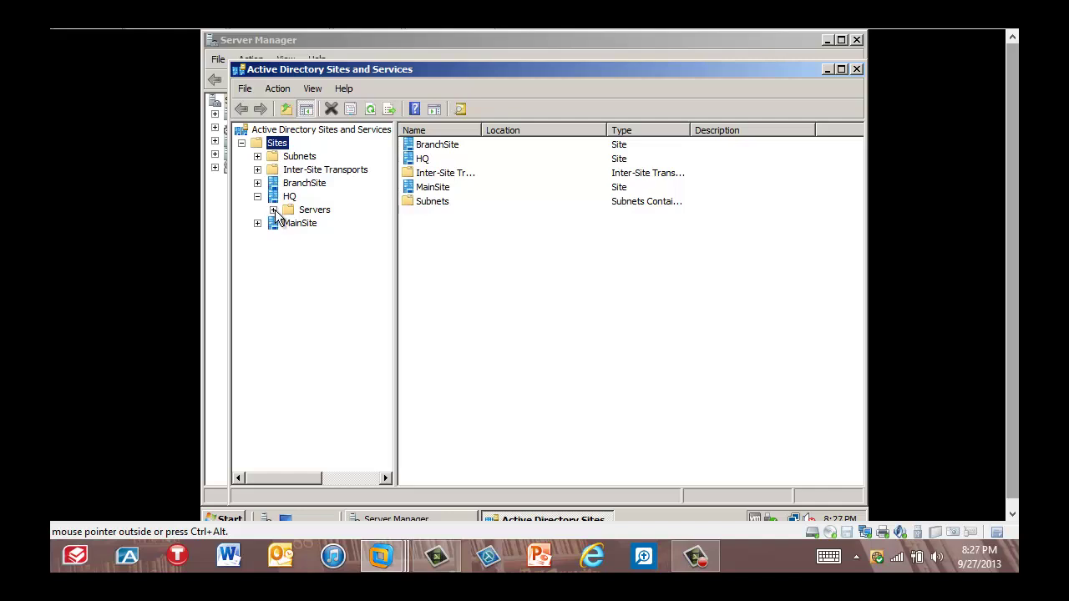
{"action": "left_click", "coordinate": [273, 210]}
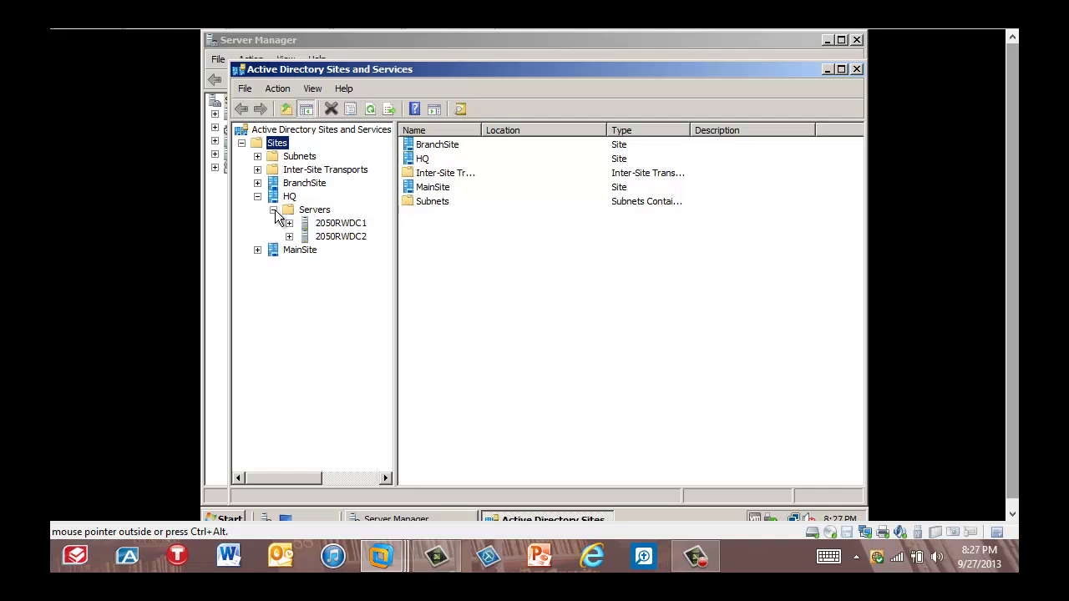
{"action": "right_click", "coordinate": [337, 224]}
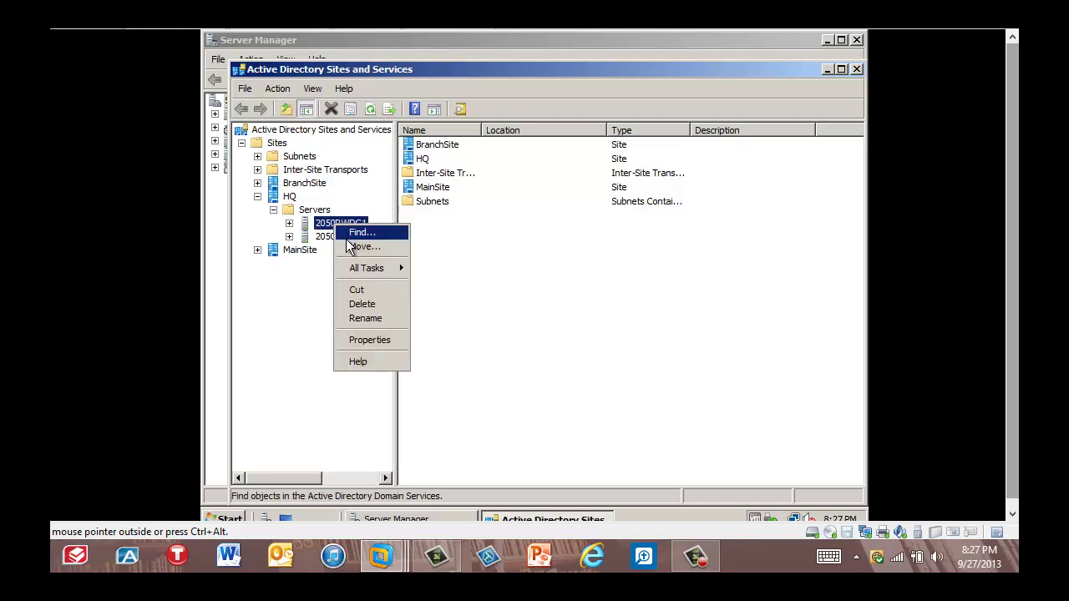
{"action": "left_click", "coordinate": [364, 246]}
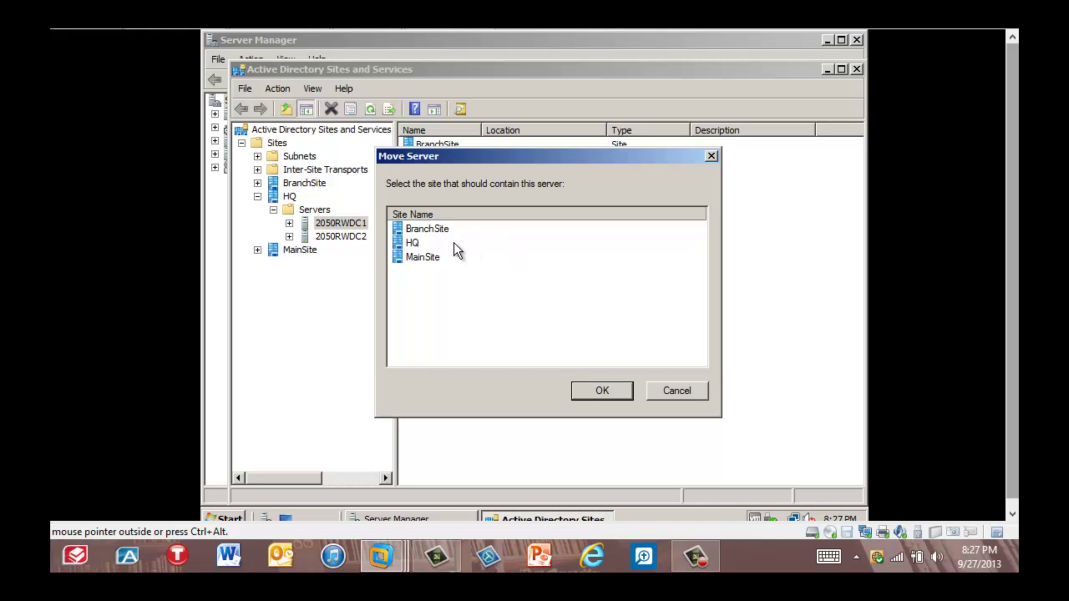
{"action": "left_click", "coordinate": [432, 259]}
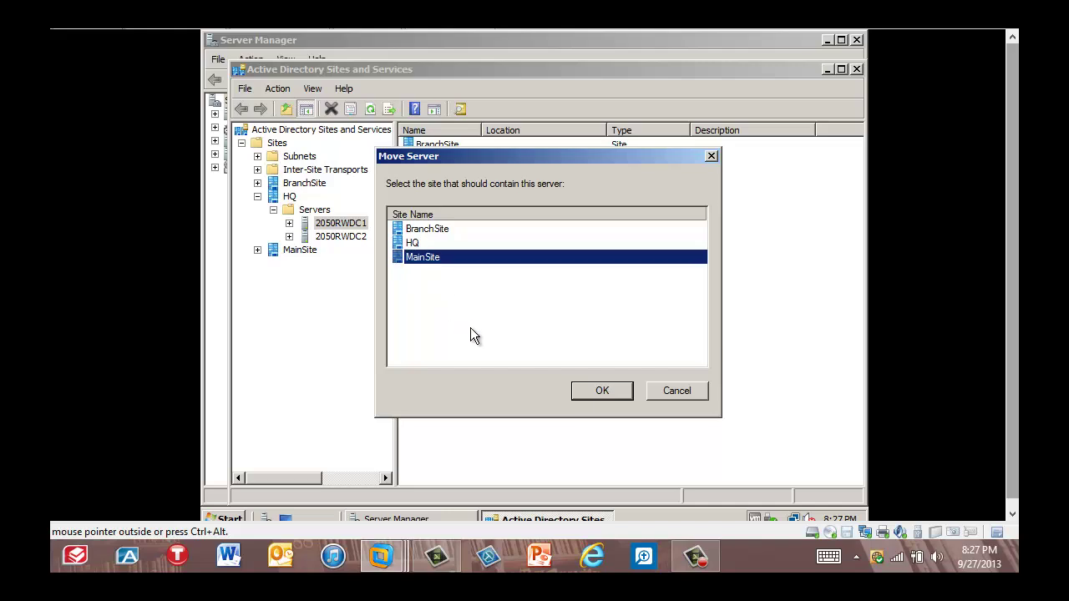
{"action": "left_click", "coordinate": [600, 390]}
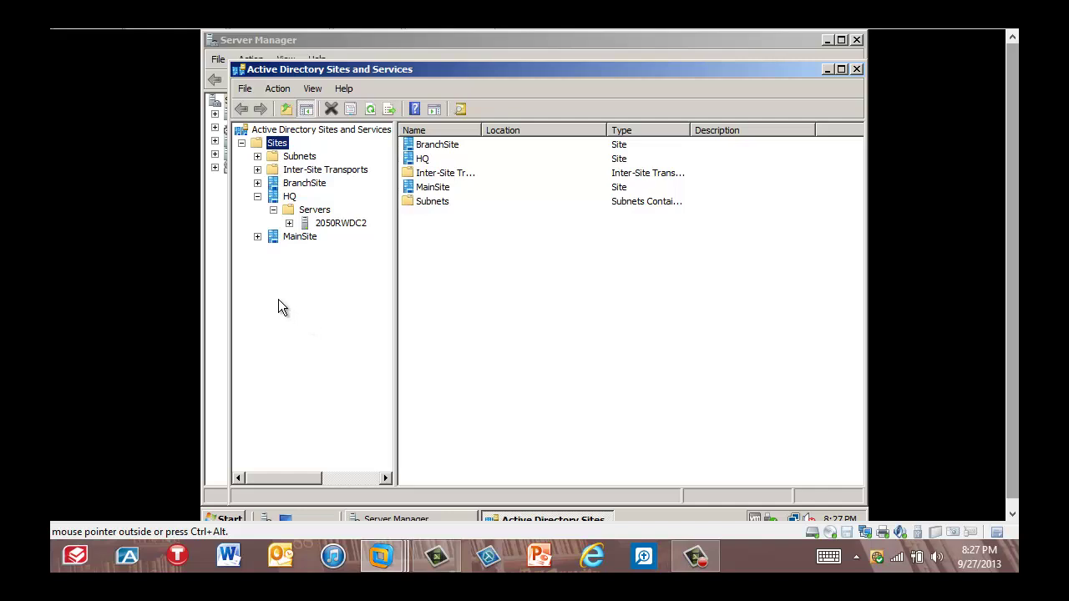
{"action": "left_click", "coordinate": [257, 237]}
{"action": "left_click", "coordinate": [273, 250]}
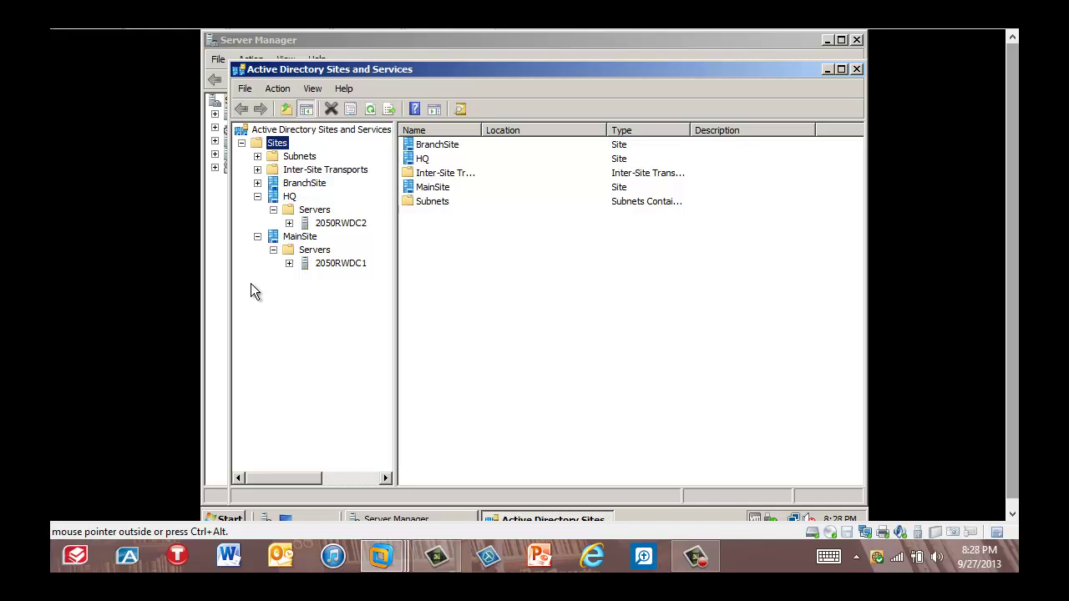
Move the server 2050RWDC2 from the HQ site to BranchSite and check BranchSite's servers
{"action": "right_click", "coordinate": [342, 224]}
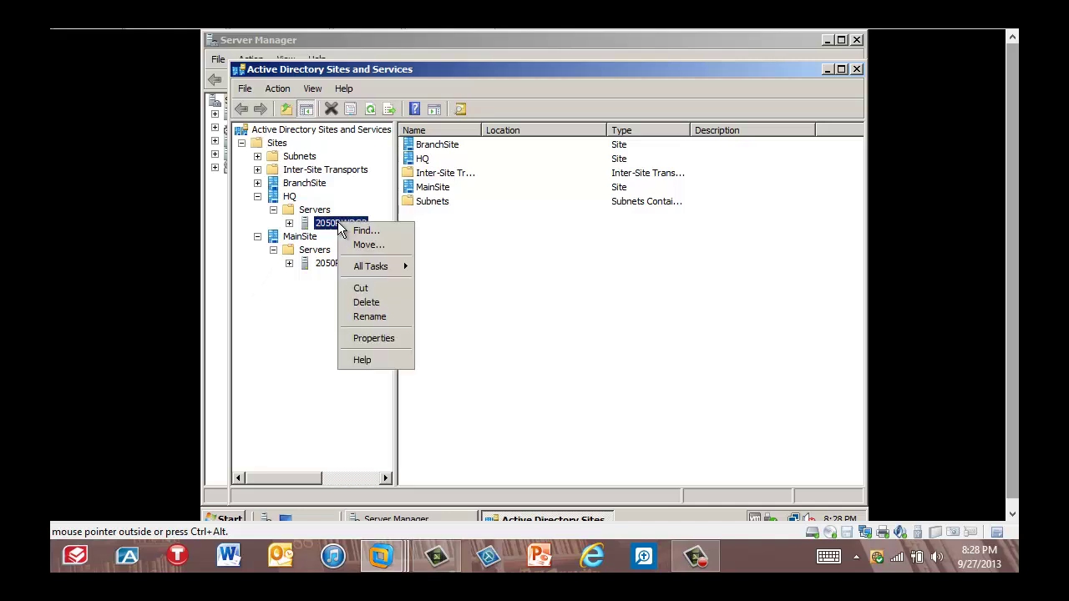
{"action": "left_click", "coordinate": [366, 245]}
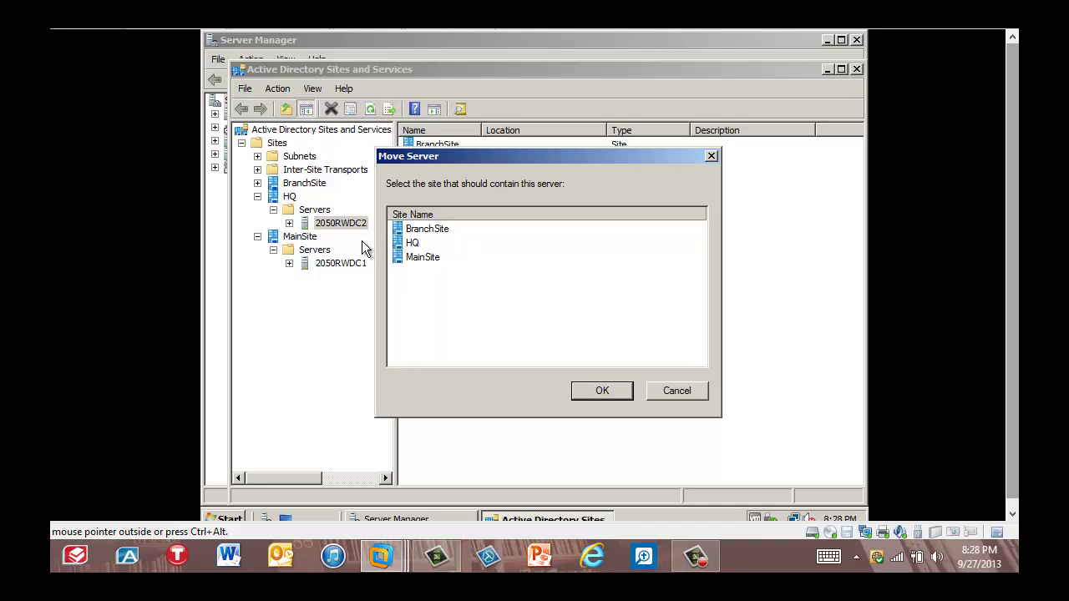
{"action": "left_click", "coordinate": [428, 232]}
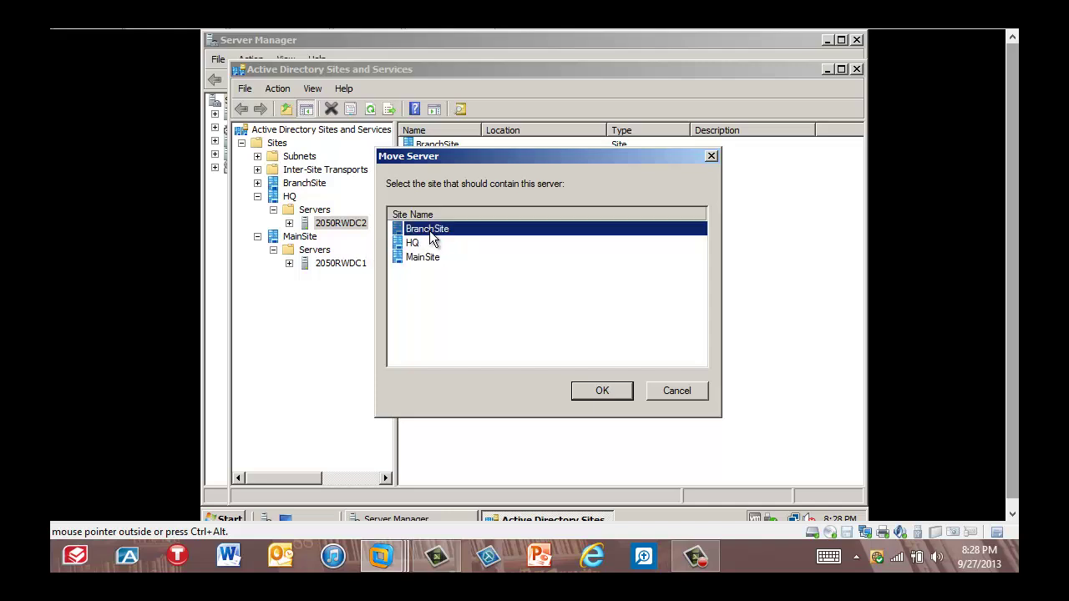
{"action": "left_click", "coordinate": [603, 393]}
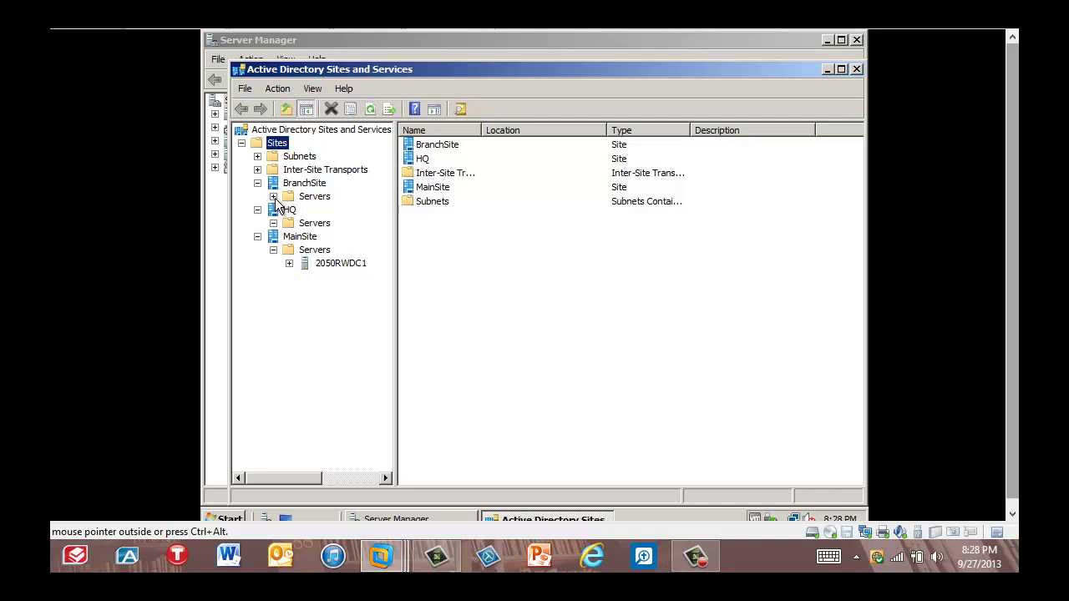
{"action": "left_click", "coordinate": [274, 197]}
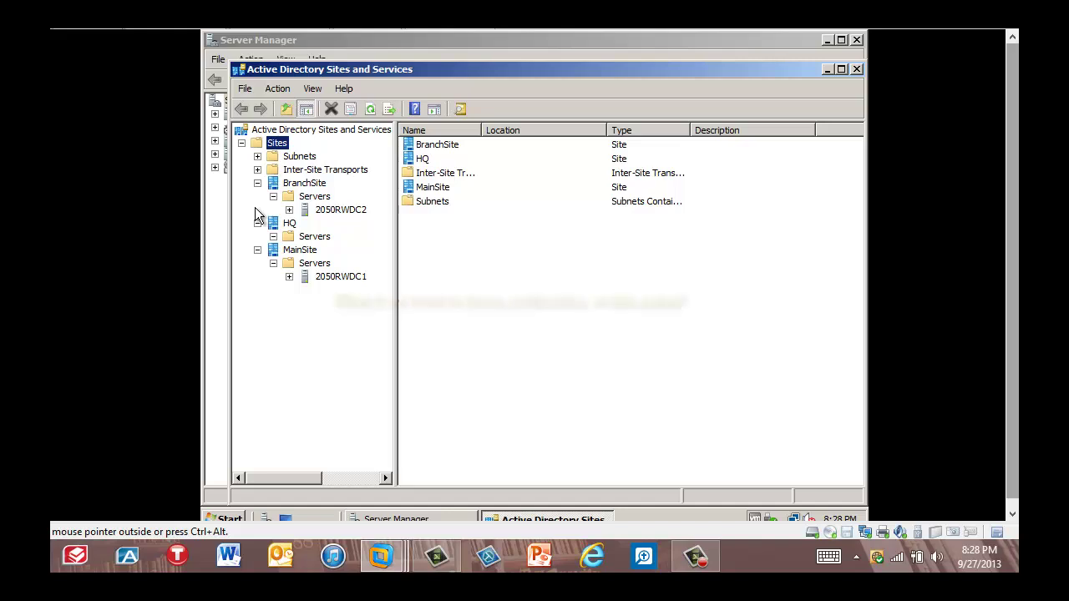
Try to force immediate replication on the connection from 2050RWDC1 in the NTDS Settings of 2050RWDC2
{"action": "left_click", "coordinate": [336, 211]}
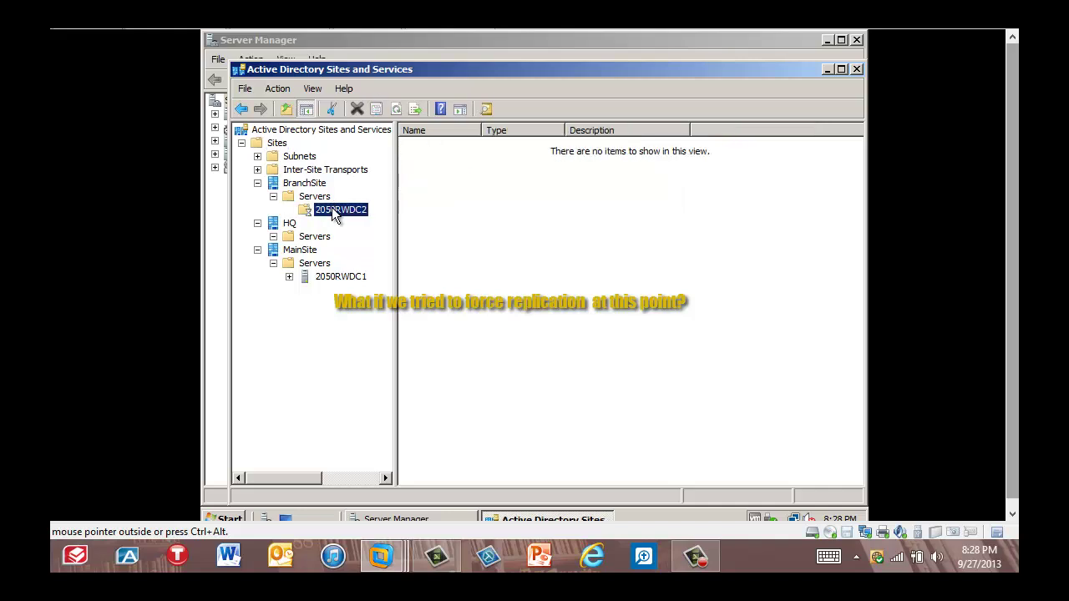
{"action": "left_click", "coordinate": [290, 210]}
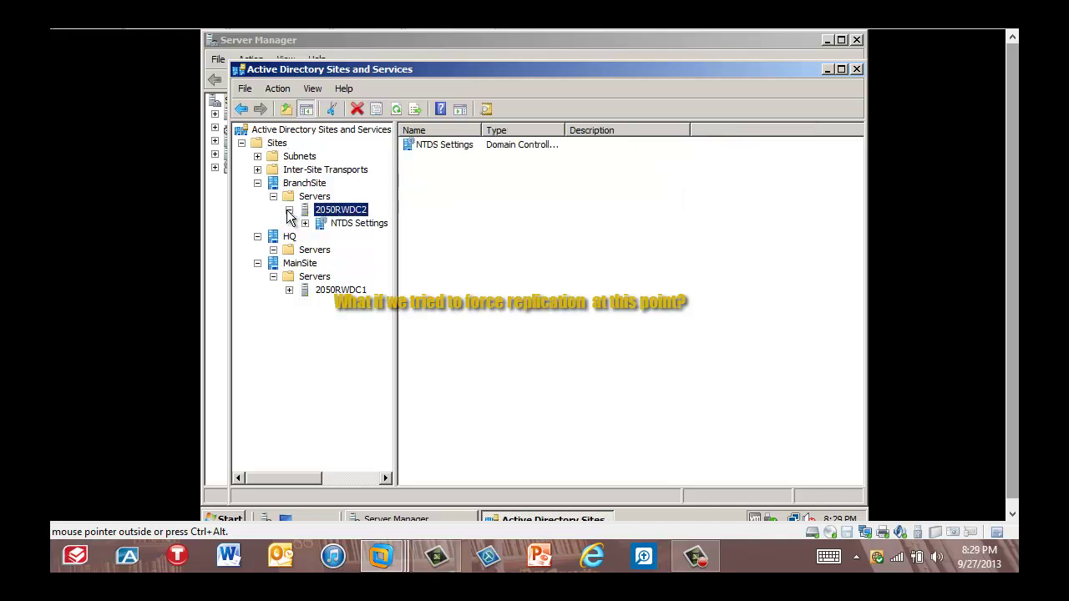
{"action": "left_click", "coordinate": [355, 223]}
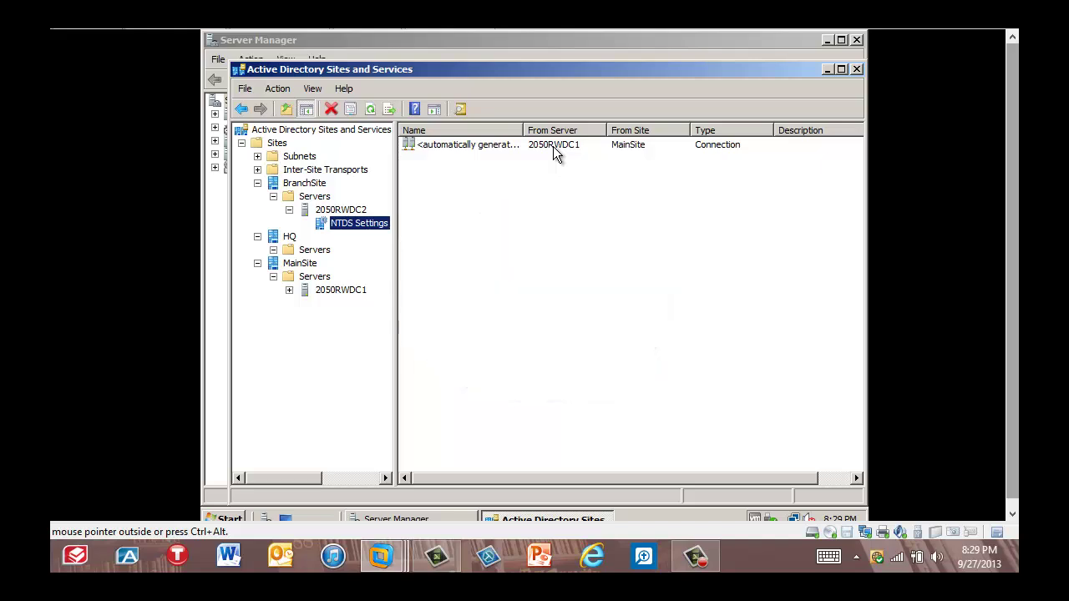
{"action": "right_click", "coordinate": [553, 146]}
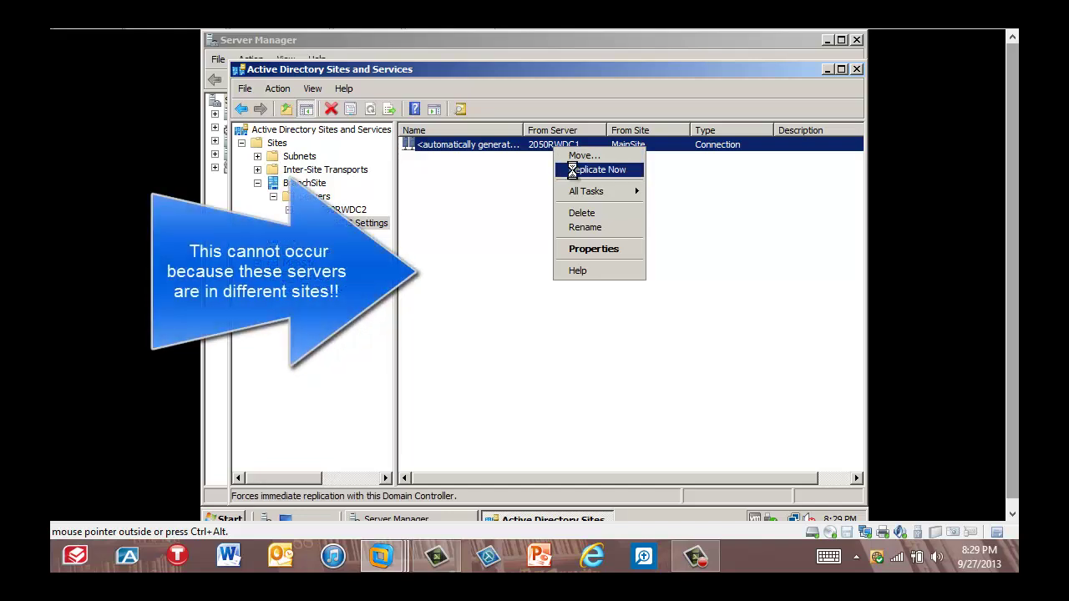
{"action": "left_click", "coordinate": [572, 169]}
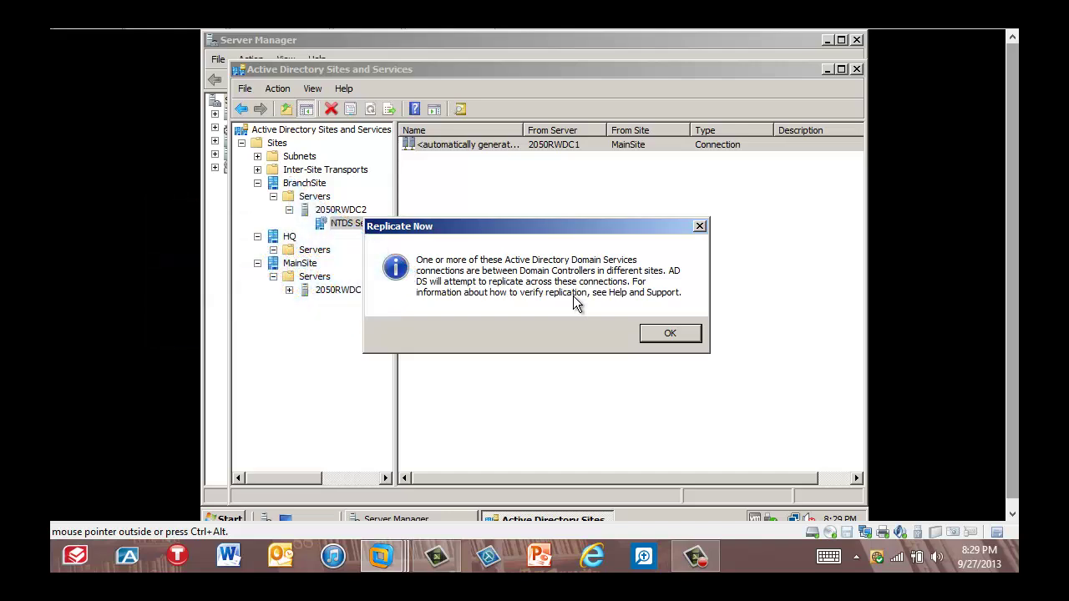
{"action": "left_click", "coordinate": [669, 333]}
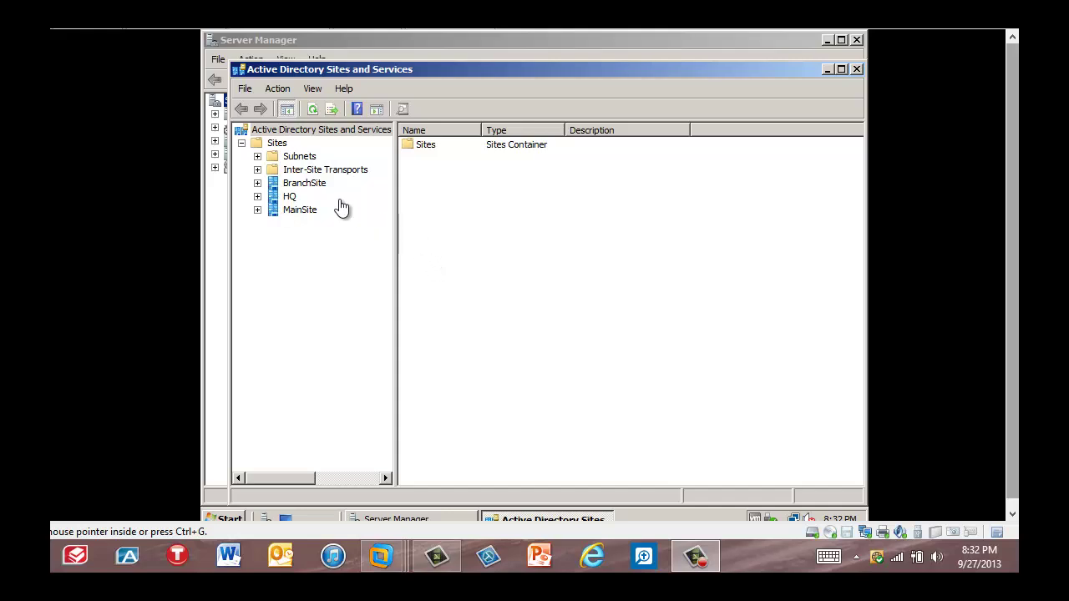
Create an IP site link named EvenLink that contains MainSite and BranchSite
{"action": "left_click", "coordinate": [258, 169]}
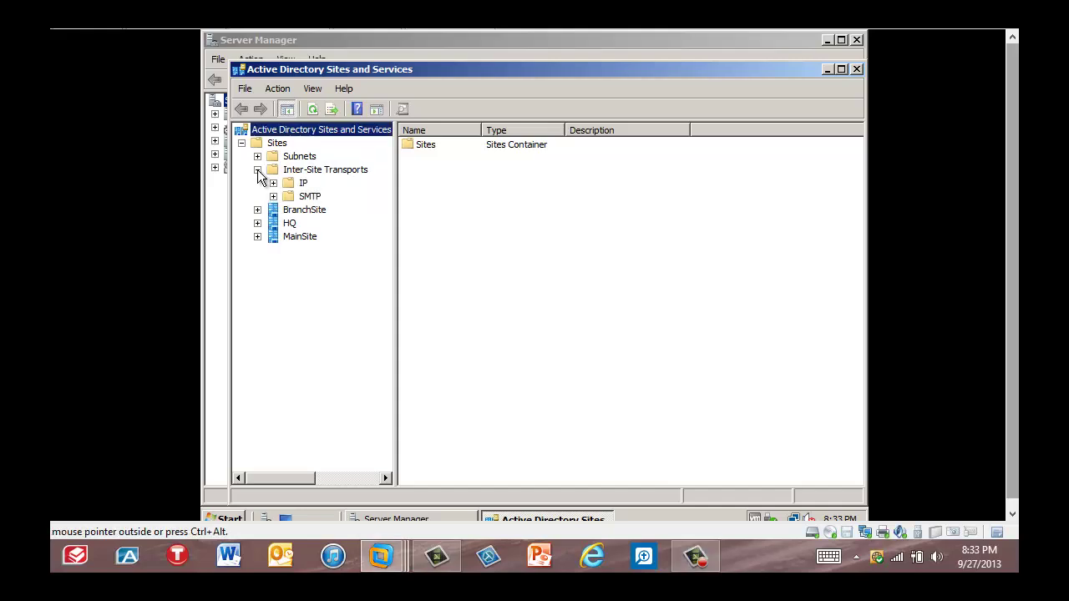
{"action": "right_click", "coordinate": [302, 186]}
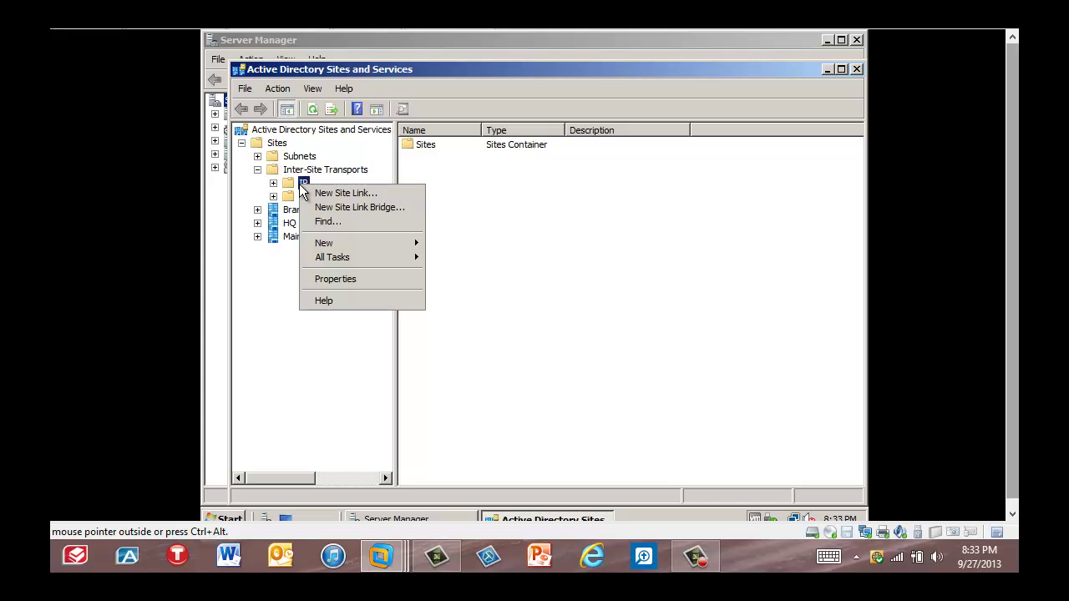
{"action": "left_click", "coordinate": [325, 193]}
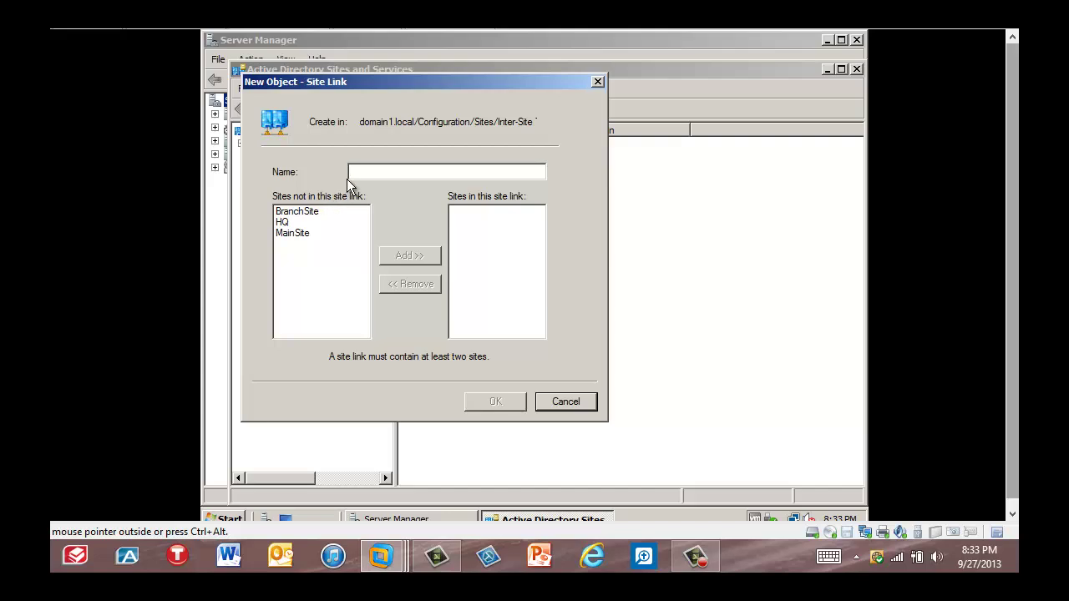
{"action": "type", "text": "EvenLink"}
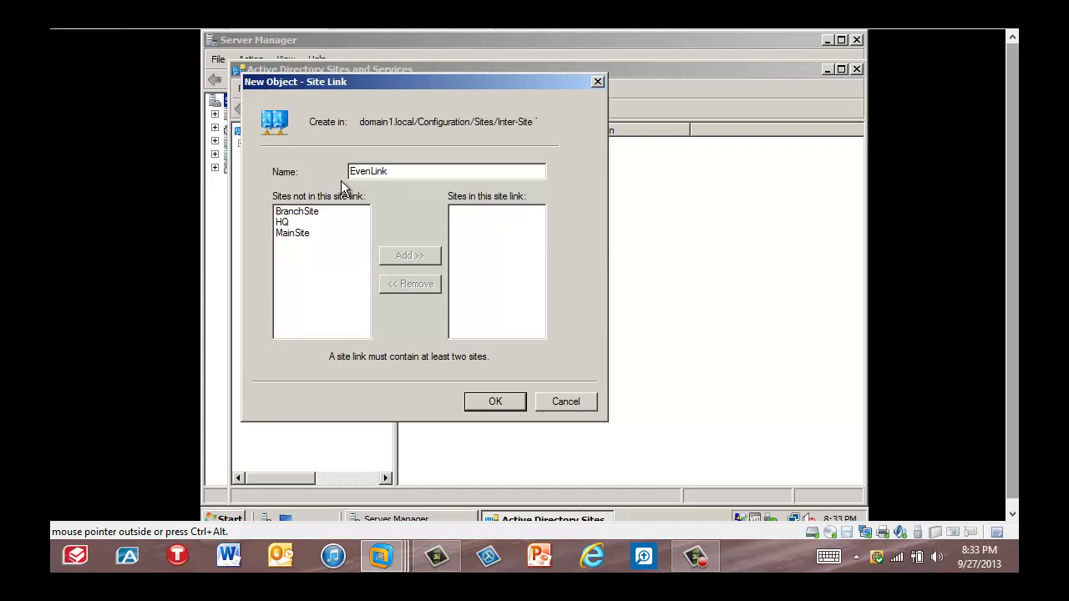
{"action": "left_click", "coordinate": [303, 236]}
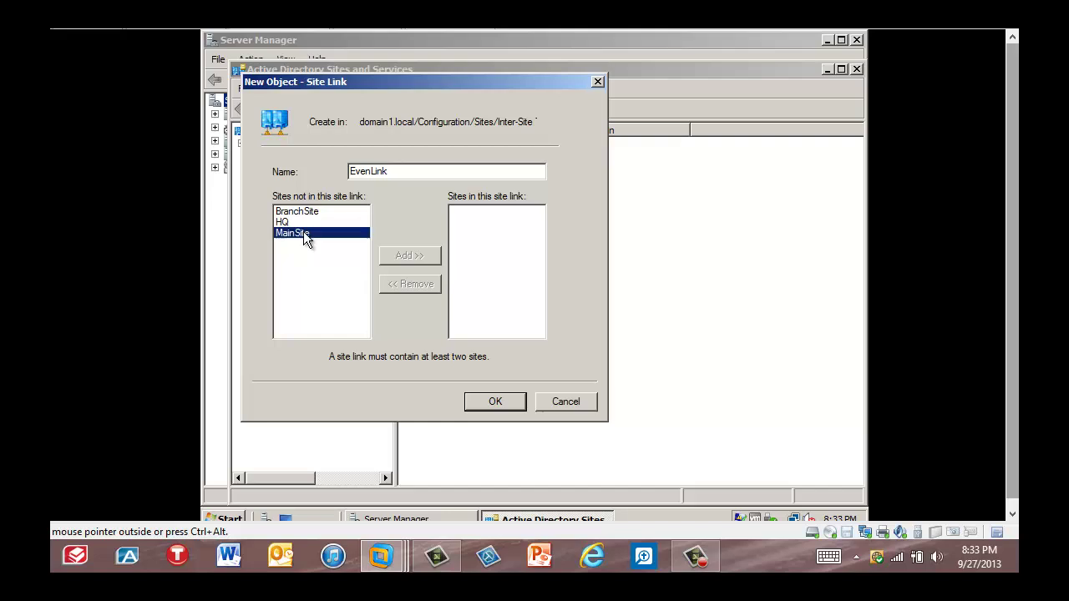
{"action": "left_click", "coordinate": [410, 256]}
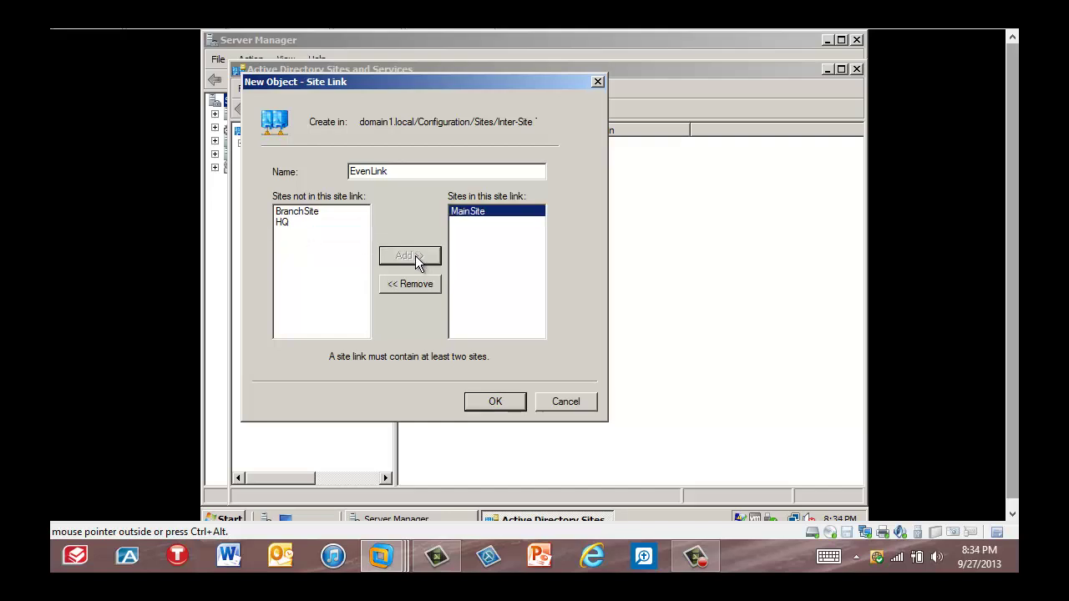
{"action": "left_click", "coordinate": [313, 214]}
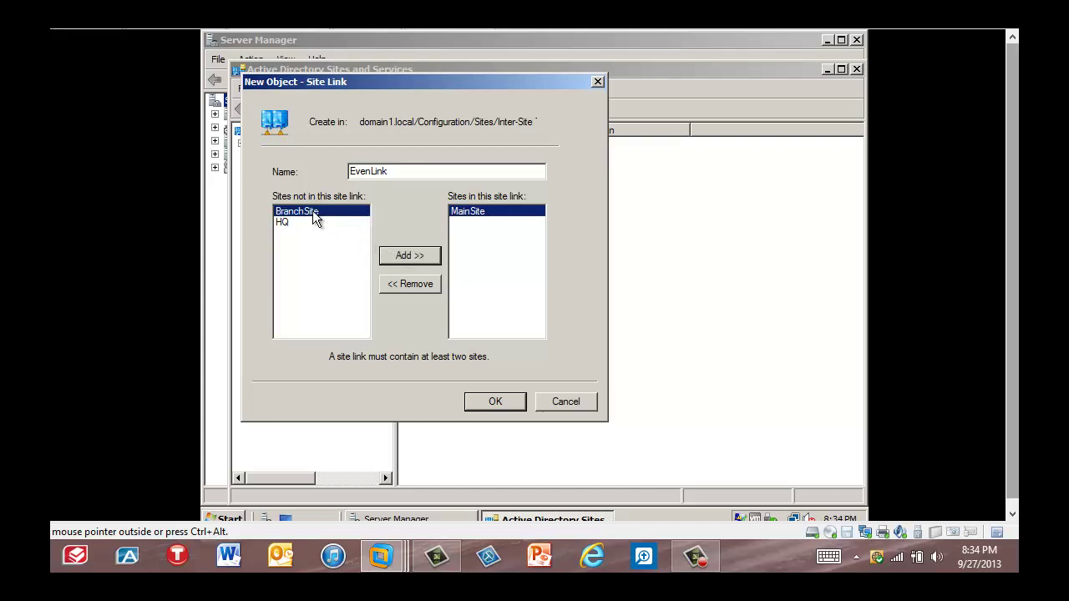
{"action": "left_click", "coordinate": [407, 259]}
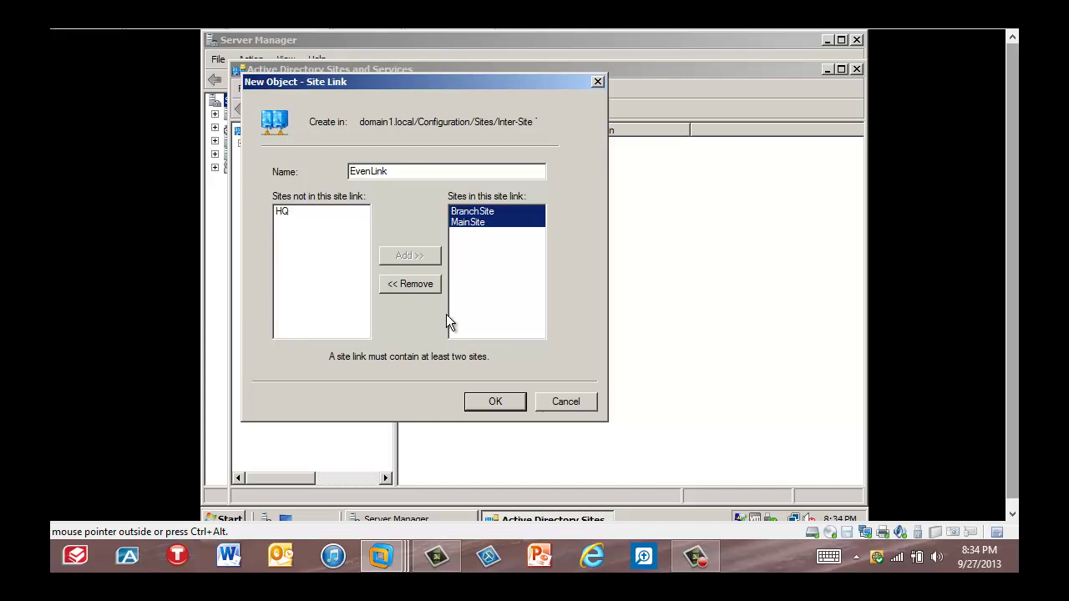
{"action": "left_click", "coordinate": [511, 400]}
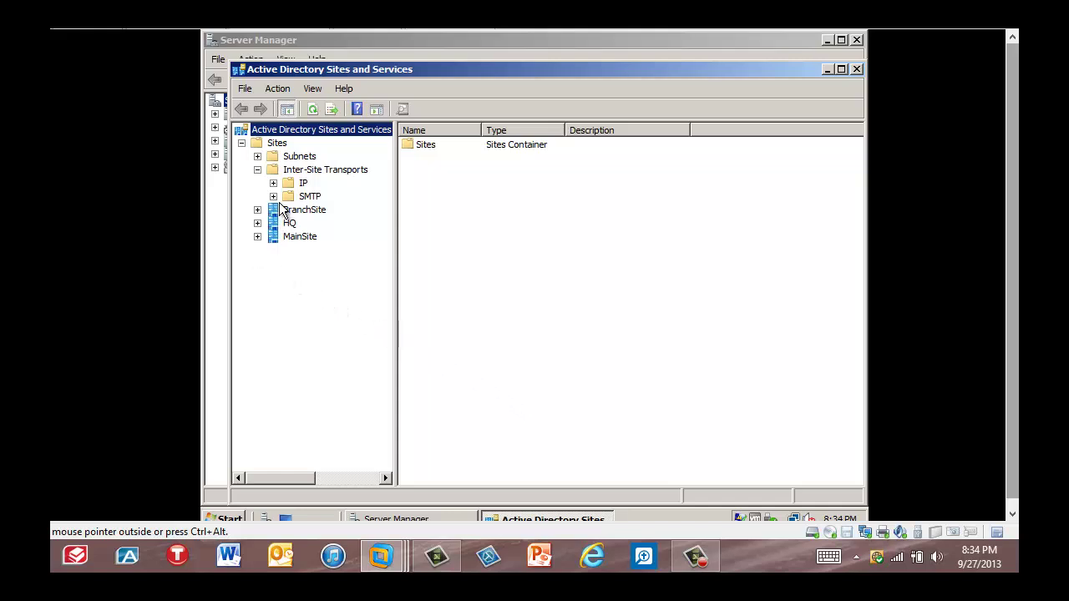
Set the EvenLink site link to replicate every 15 minutes
{"action": "left_click", "coordinate": [303, 185]}
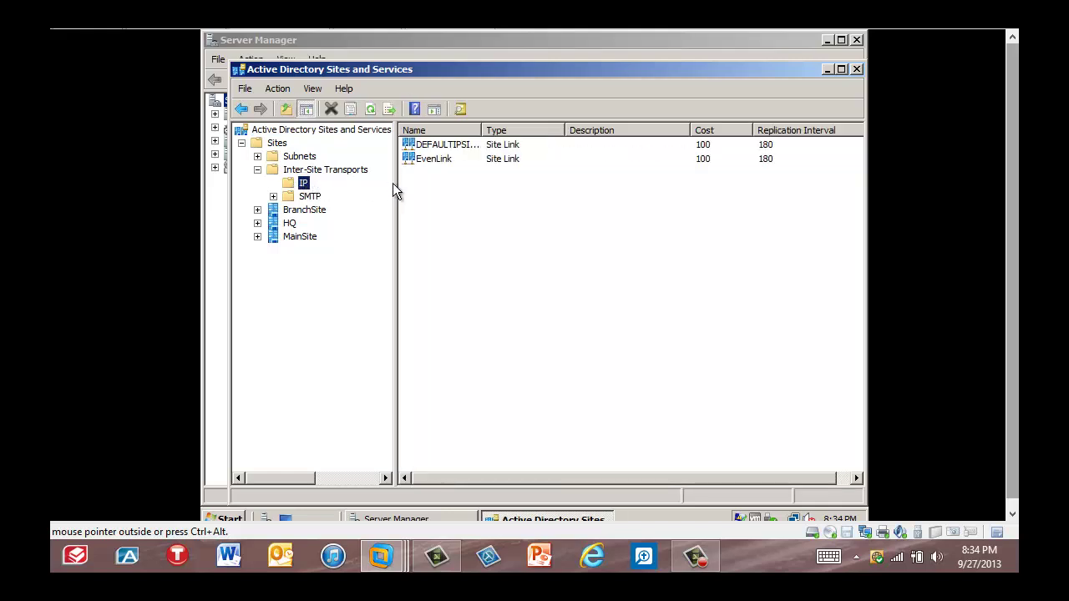
{"action": "right_click", "coordinate": [443, 163]}
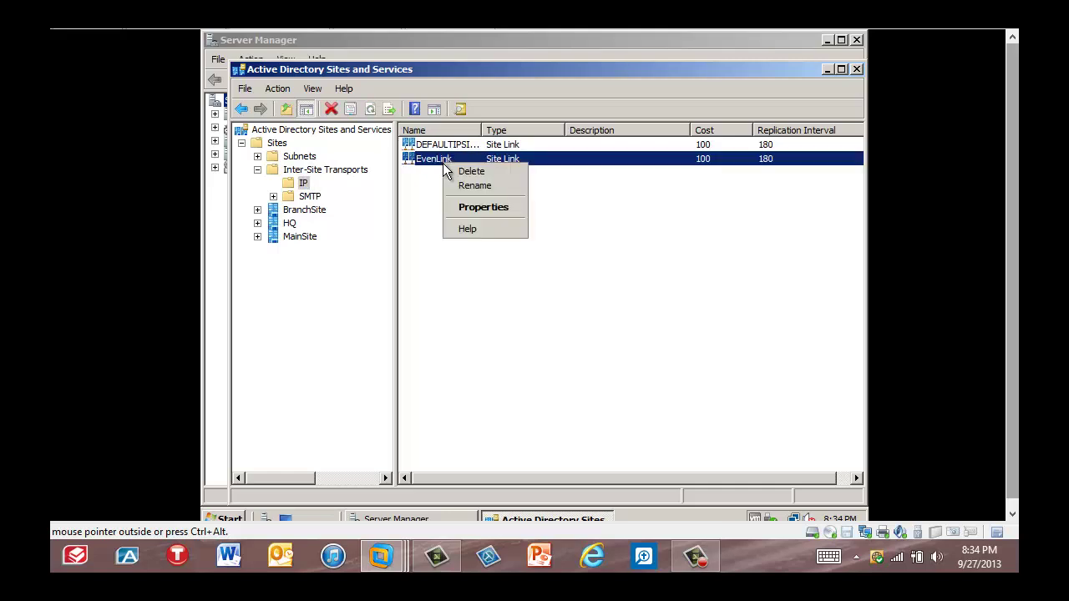
{"action": "left_click", "coordinate": [478, 208]}
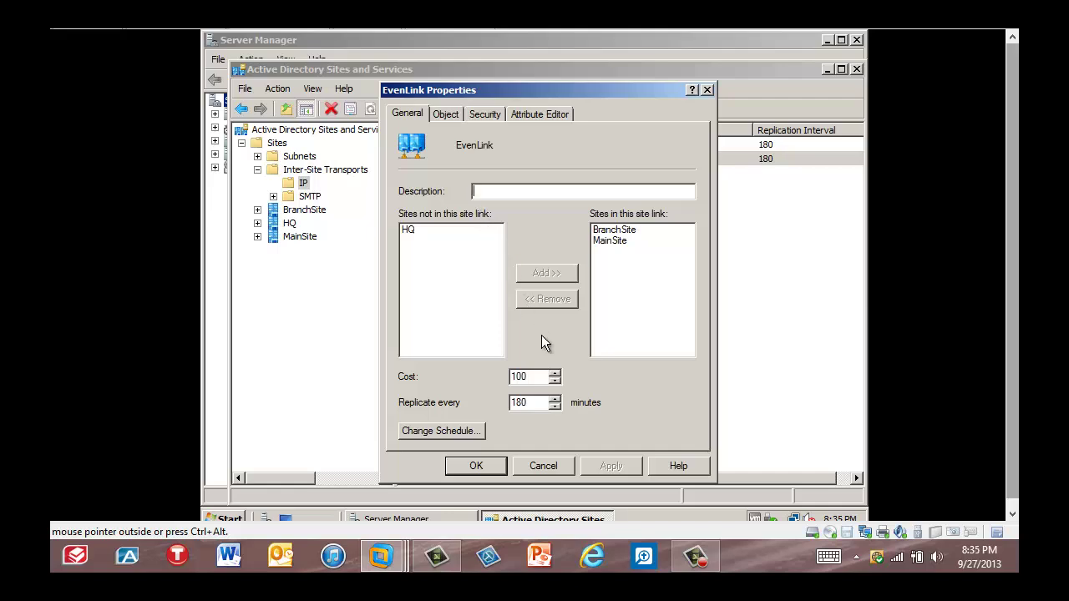
{"action": "double_click", "coordinate": [539, 405]}
{"action": "type", "text": "15"}
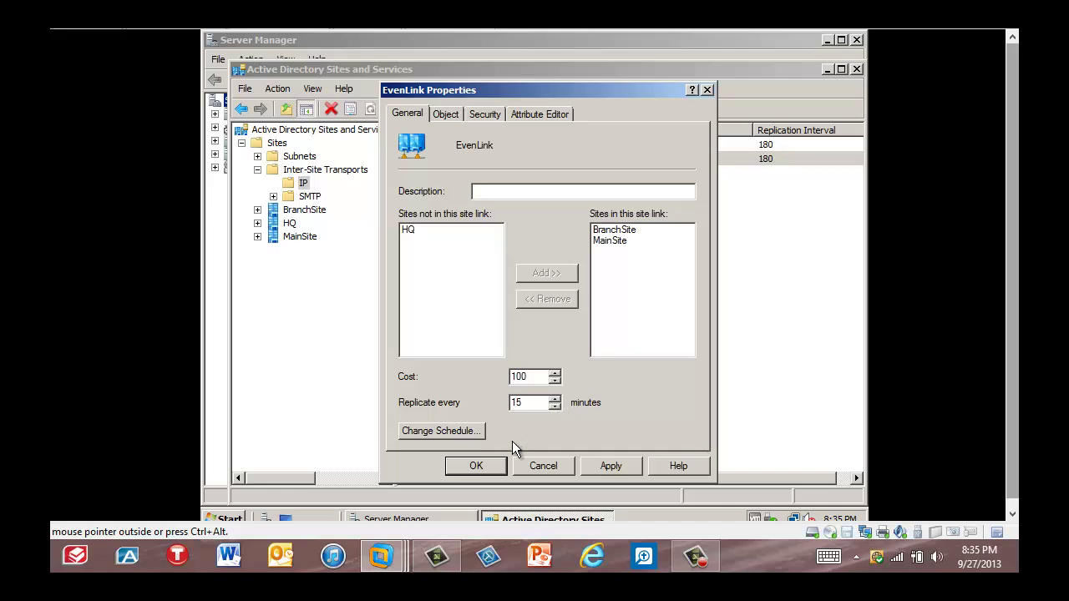
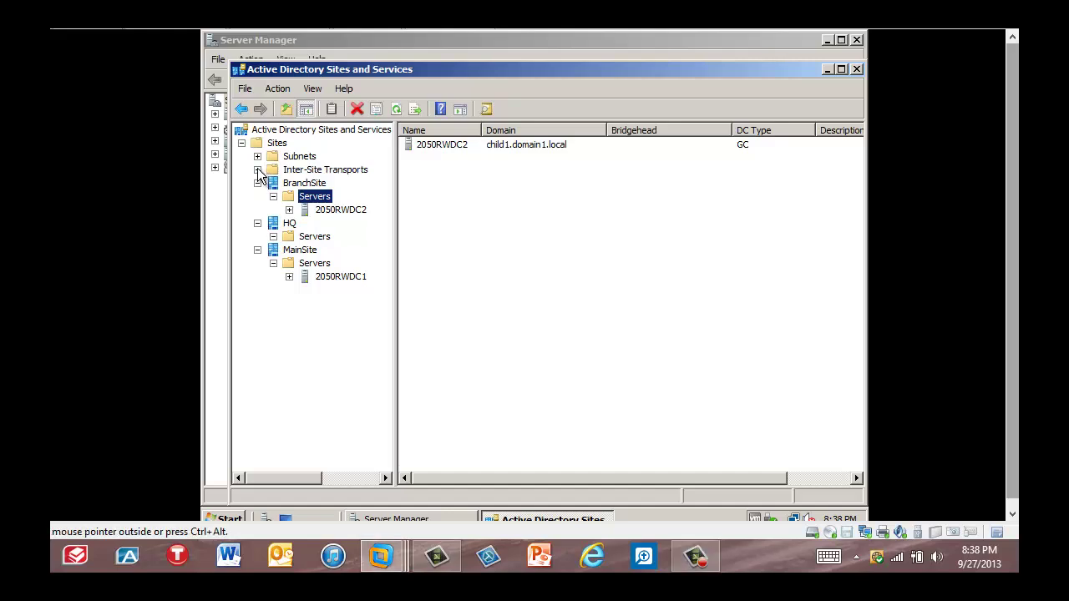
Create an IP site link named OddLink that contains MainSite and BranchSite
{"action": "left_click", "coordinate": [258, 171]}
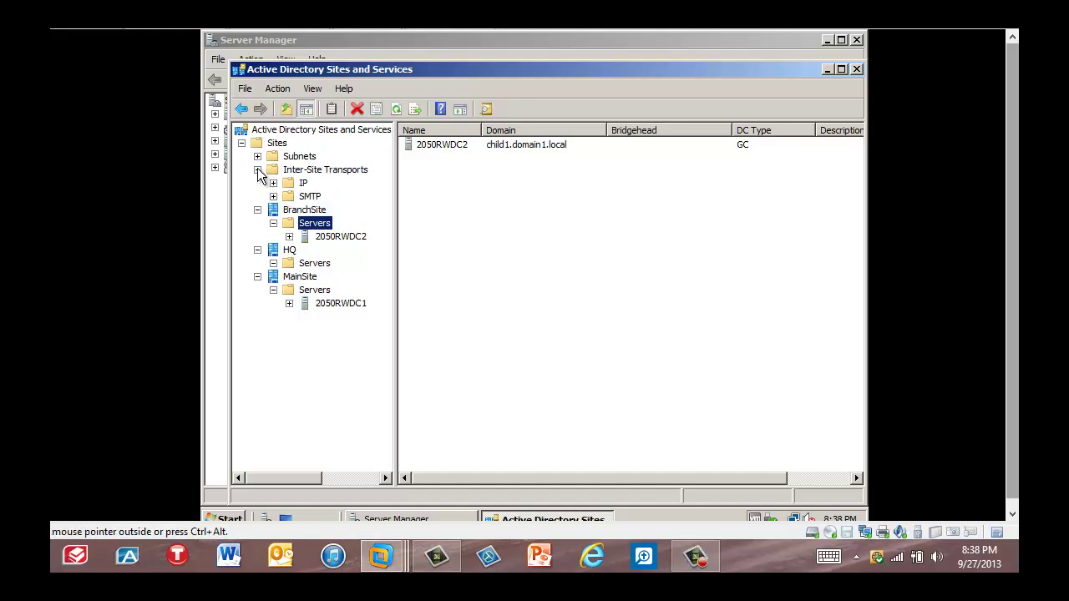
{"action": "right_click", "coordinate": [305, 185]}
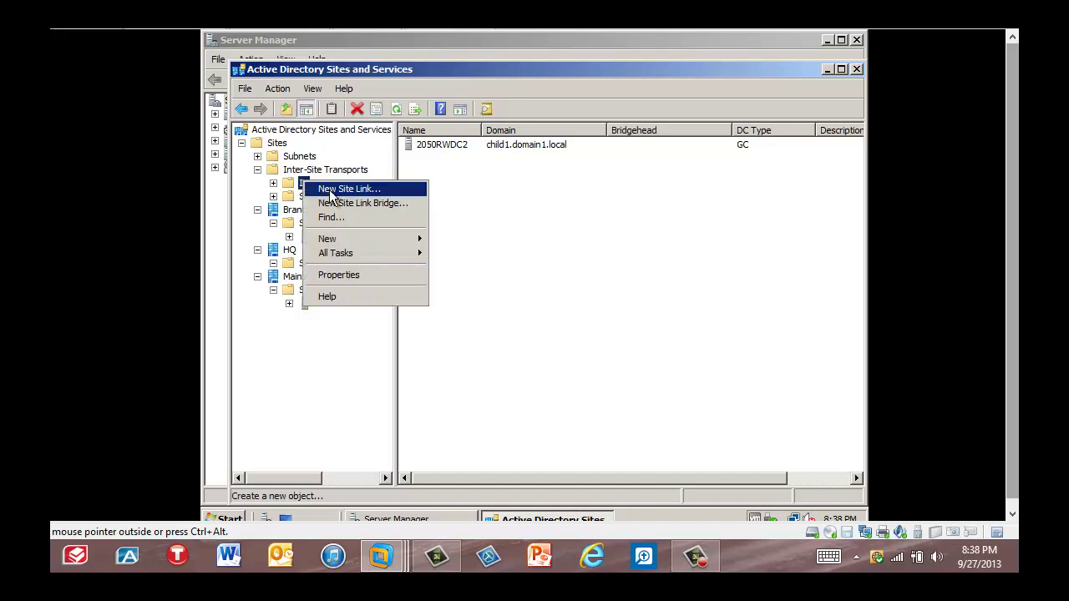
{"action": "left_click", "coordinate": [333, 190]}
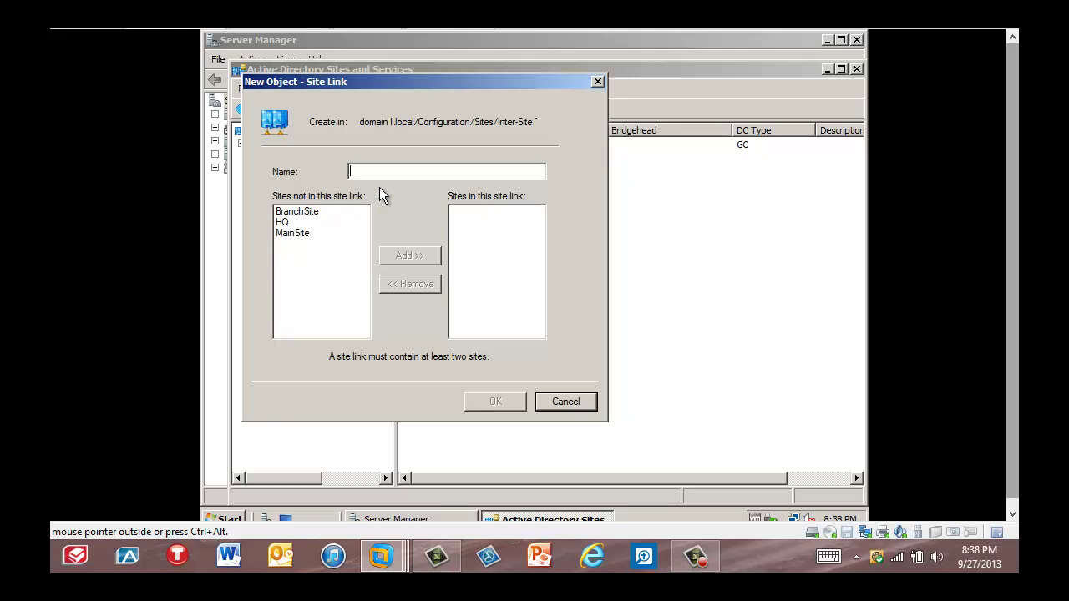
{"action": "type", "text": "OddLink"}
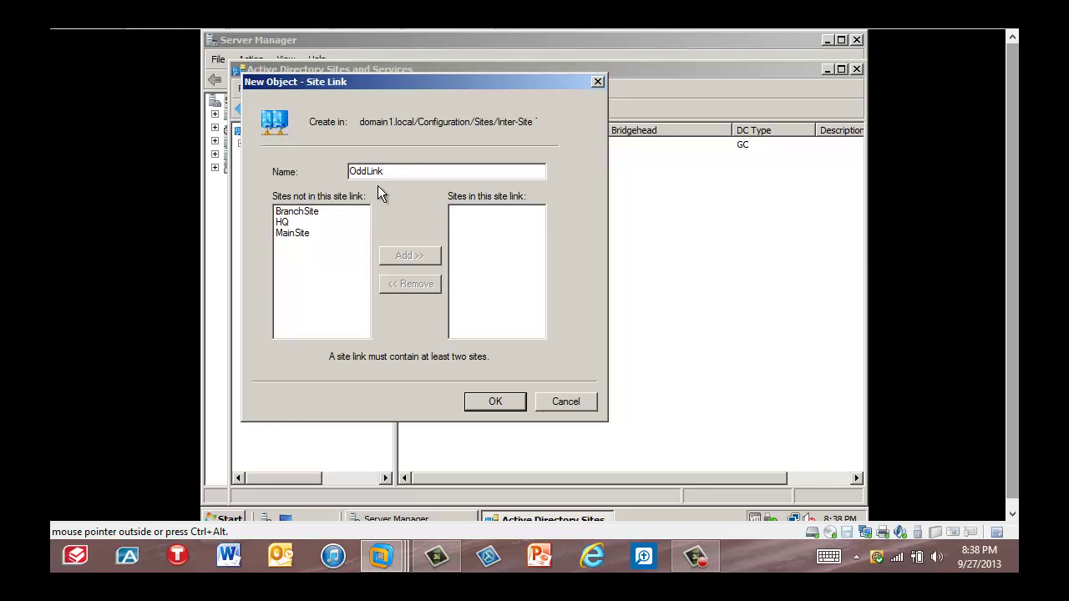
{"action": "left_click", "coordinate": [300, 235]}
{"action": "left_click", "coordinate": [401, 259]}
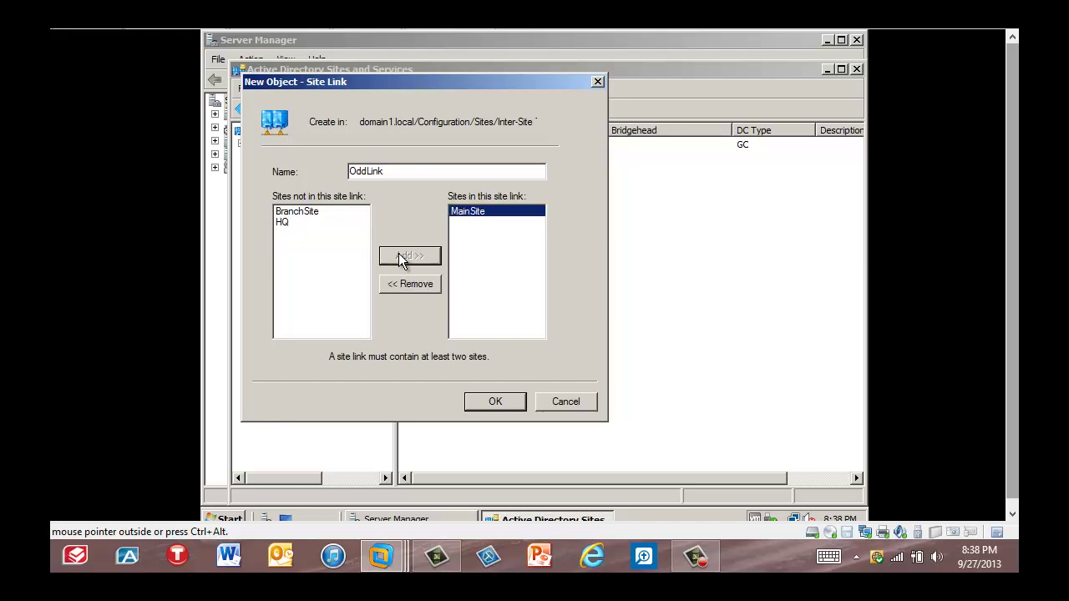
{"action": "left_click", "coordinate": [302, 213]}
{"action": "left_click", "coordinate": [405, 259]}
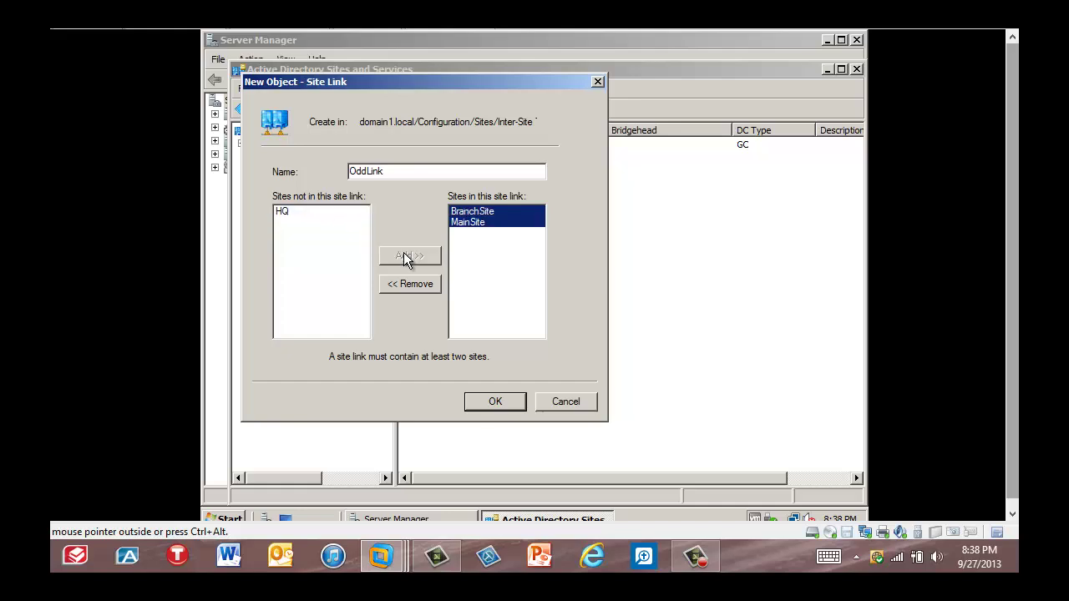
{"action": "left_click", "coordinate": [497, 400]}
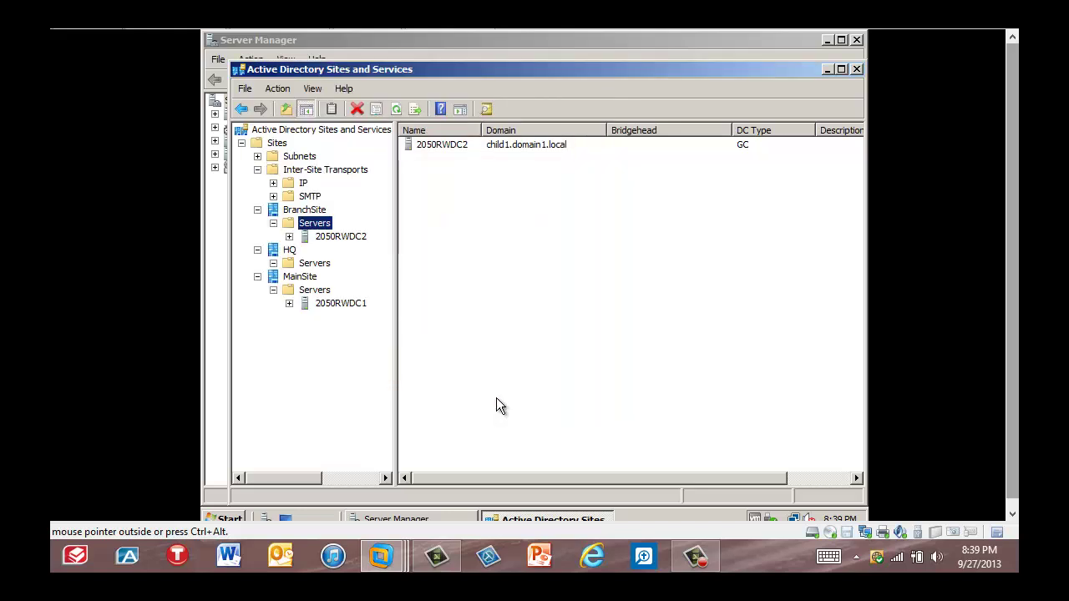
Set the OddLink site link to replicate every 15 minutes
{"action": "left_click", "coordinate": [302, 183]}
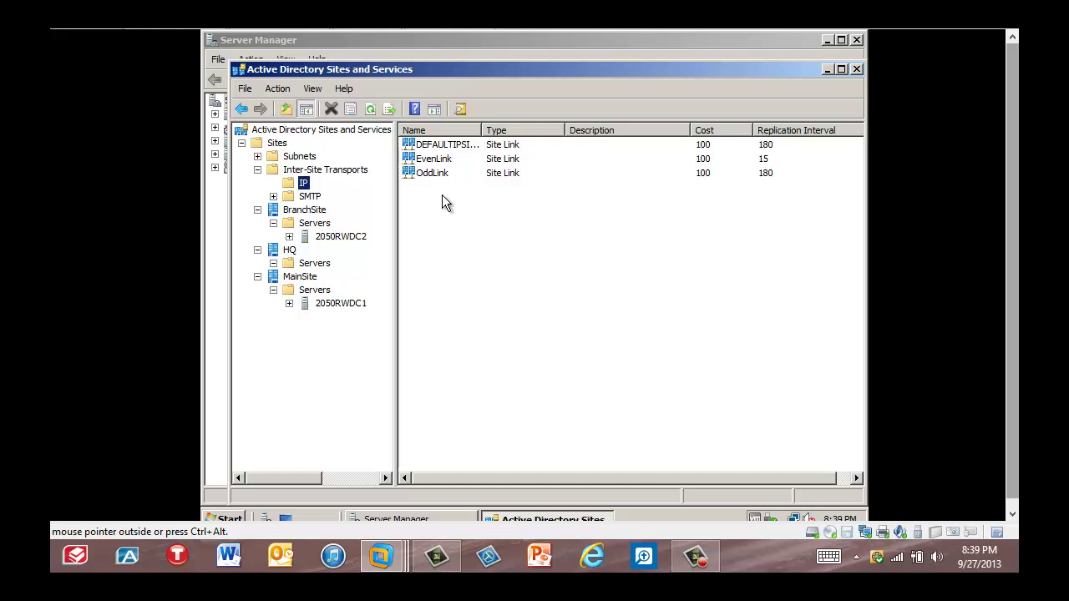
{"action": "right_click", "coordinate": [495, 176]}
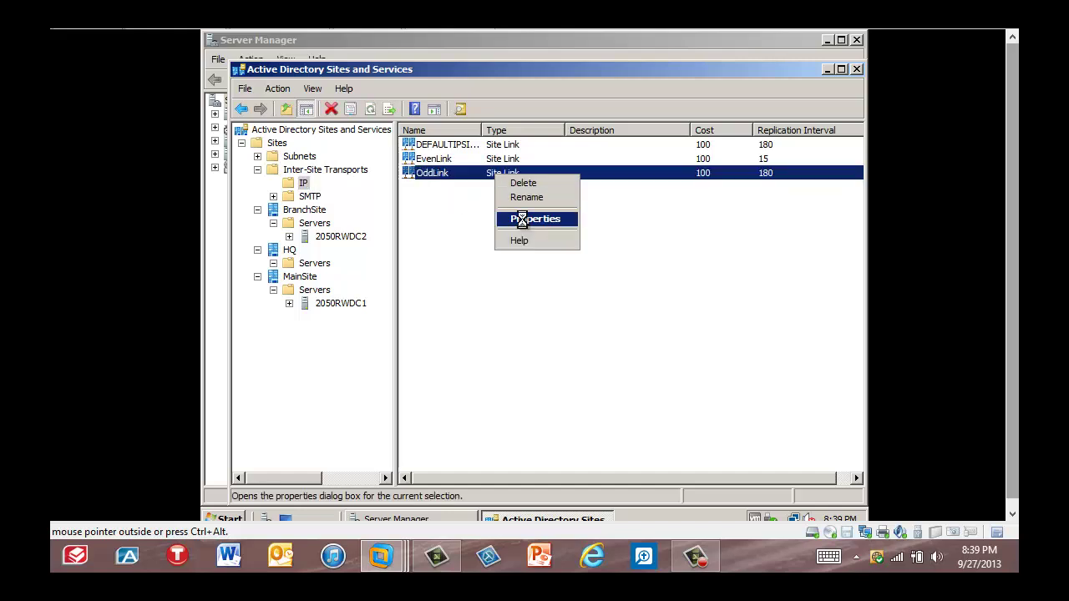
{"action": "left_click", "coordinate": [523, 222]}
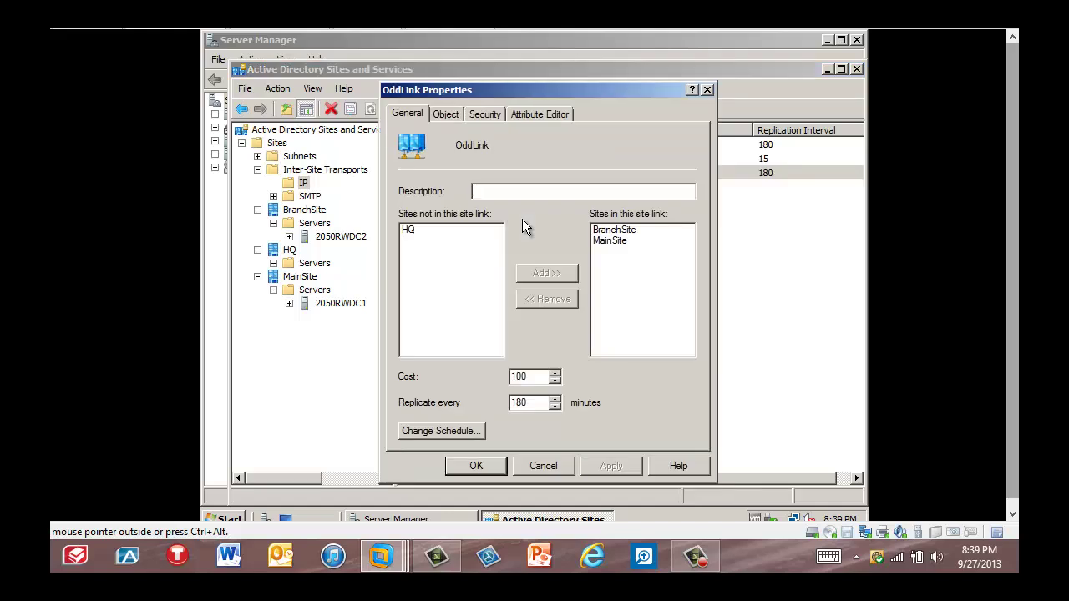
{"action": "left_click", "coordinate": [532, 401]}
{"action": "key", "text": "BackSpace"}
{"action": "key", "text": "BackSpace"}
{"action": "type", "text": "5"}
{"action": "left_click", "coordinate": [481, 468]}
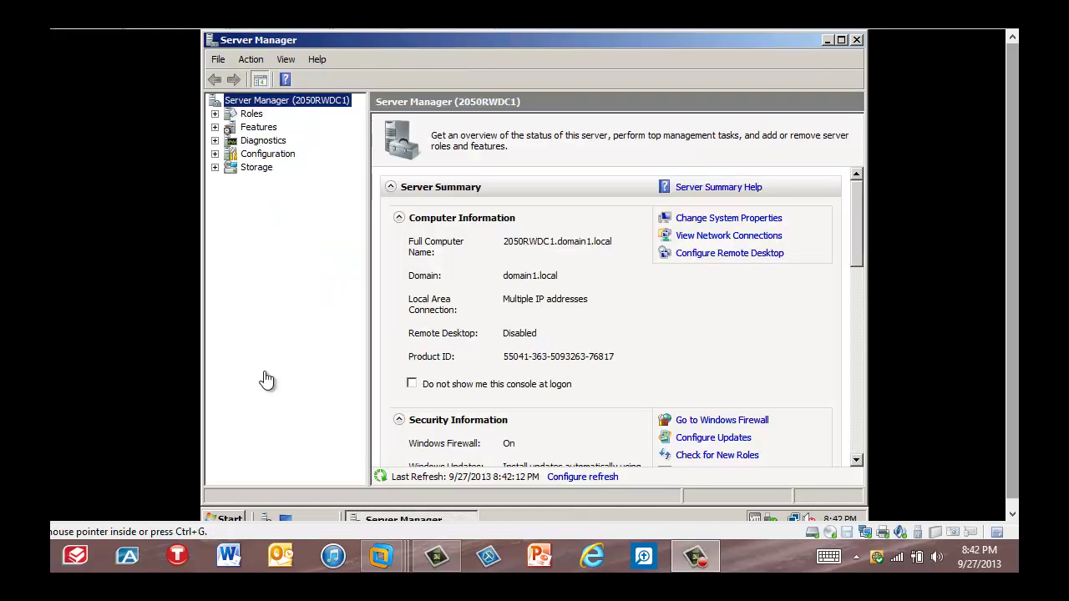
Check the IP site links in Active Directory Sites and Services on 2050RWDC1, and close the console
{"action": "left_click", "coordinate": [236, 513]}
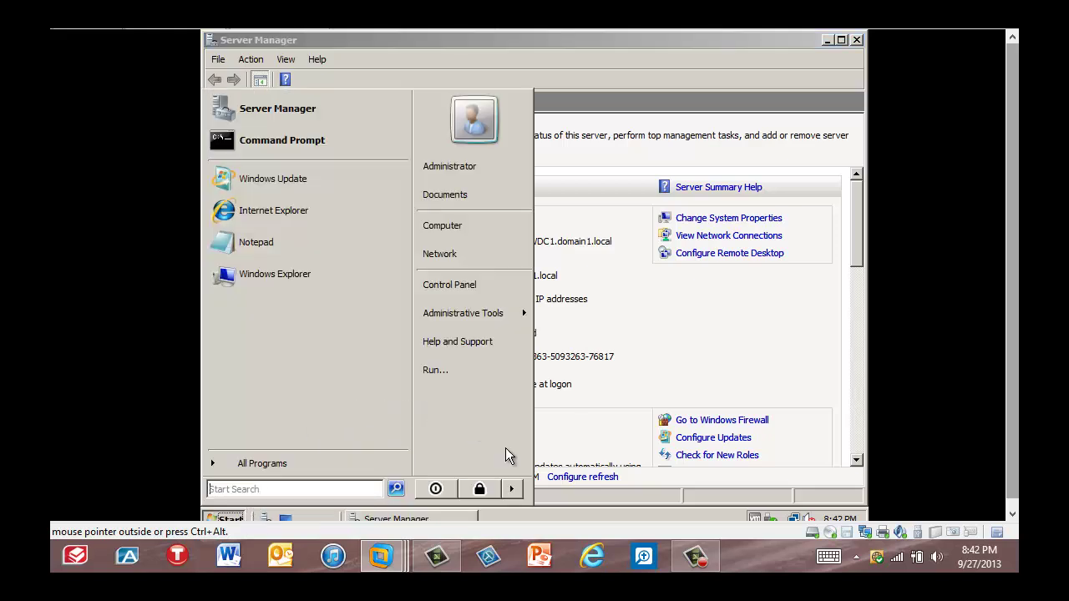
{"action": "mouse_move", "coordinate": [492, 321]}
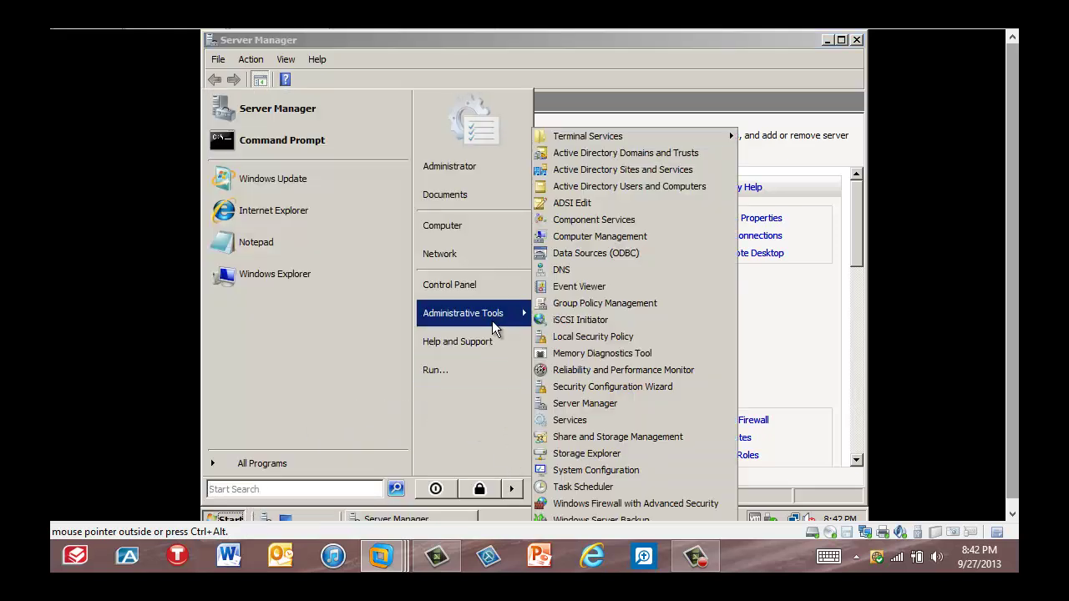
{"action": "left_click", "coordinate": [596, 169]}
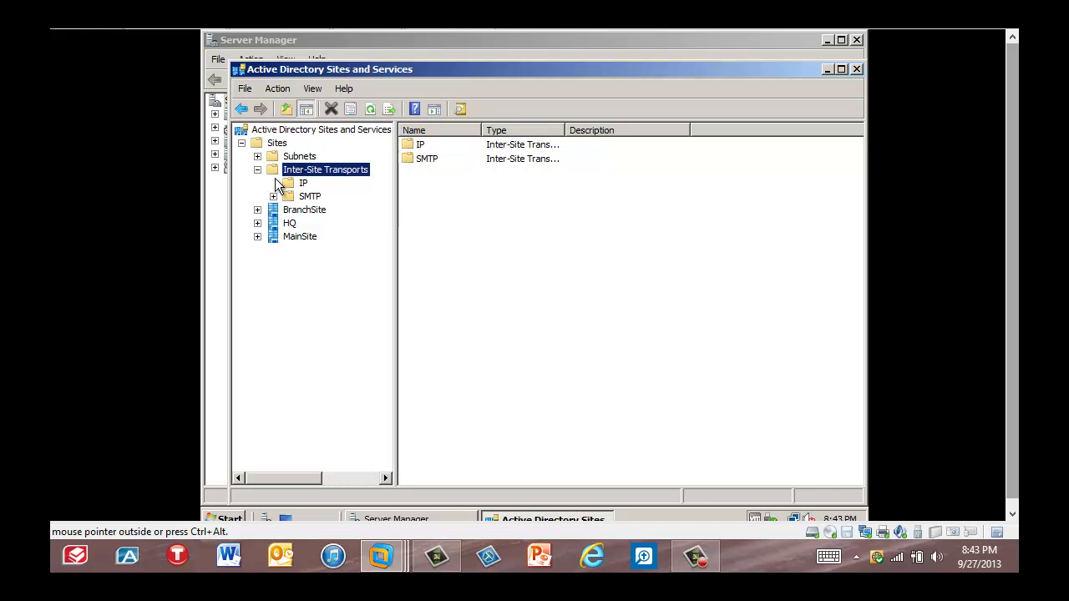
{"action": "left_click", "coordinate": [292, 183]}
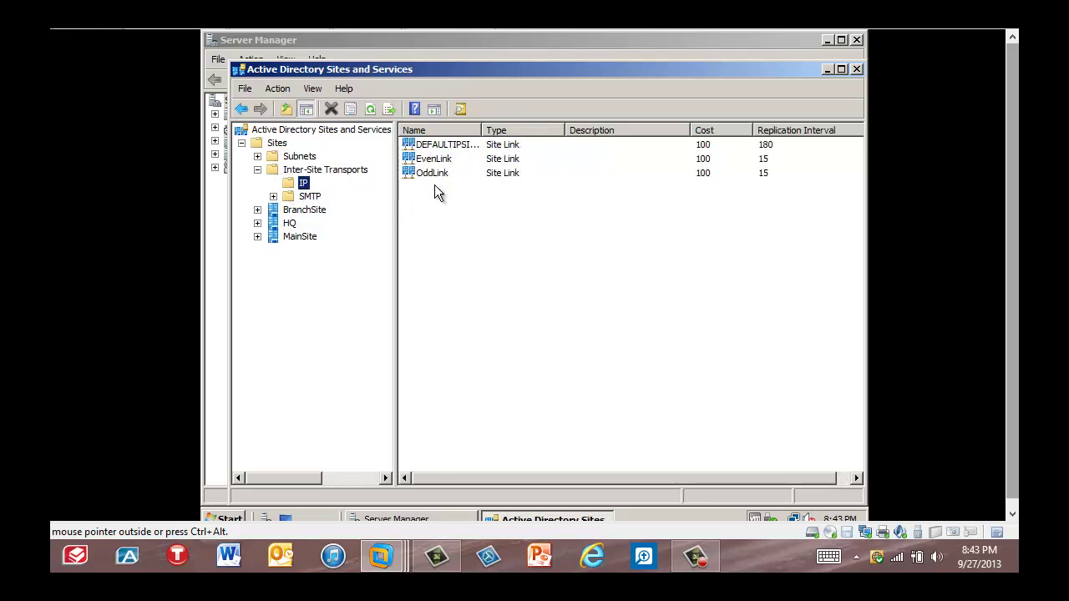
{"action": "left_click", "coordinate": [856, 70]}
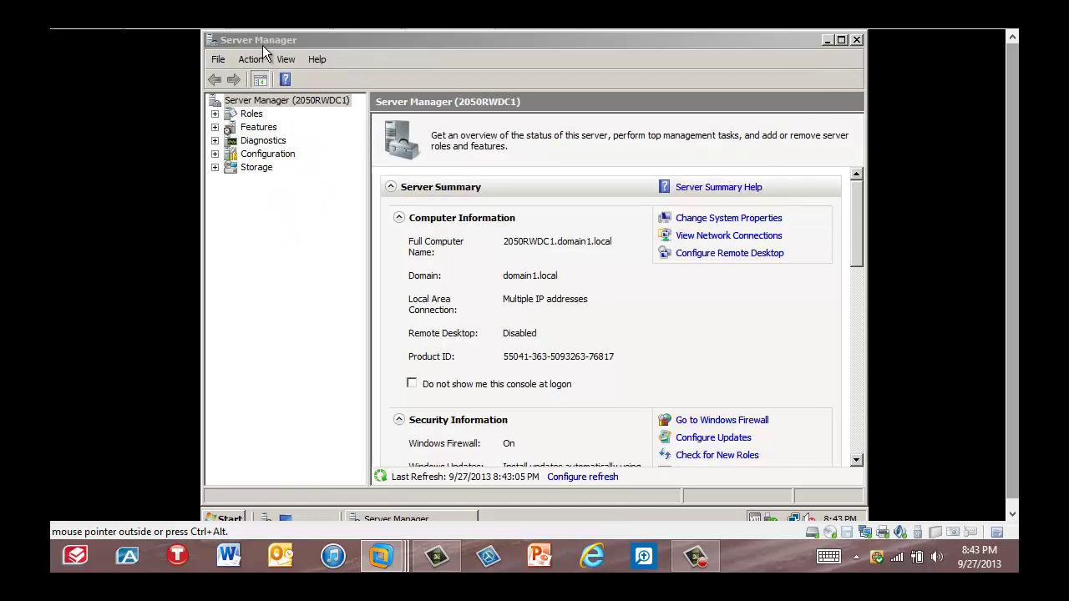
Switch to 2050RWDC2 and open Active Directory Sites and Services with elevated permission
{"action": "key", "text": "ctrl+Tab"}
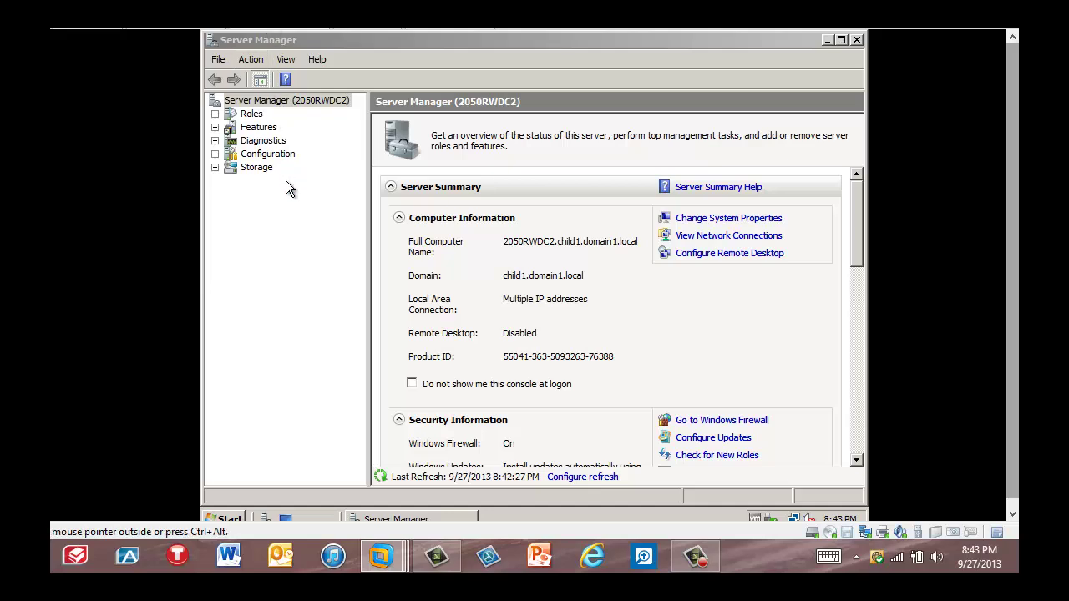
{"action": "left_click", "coordinate": [234, 516]}
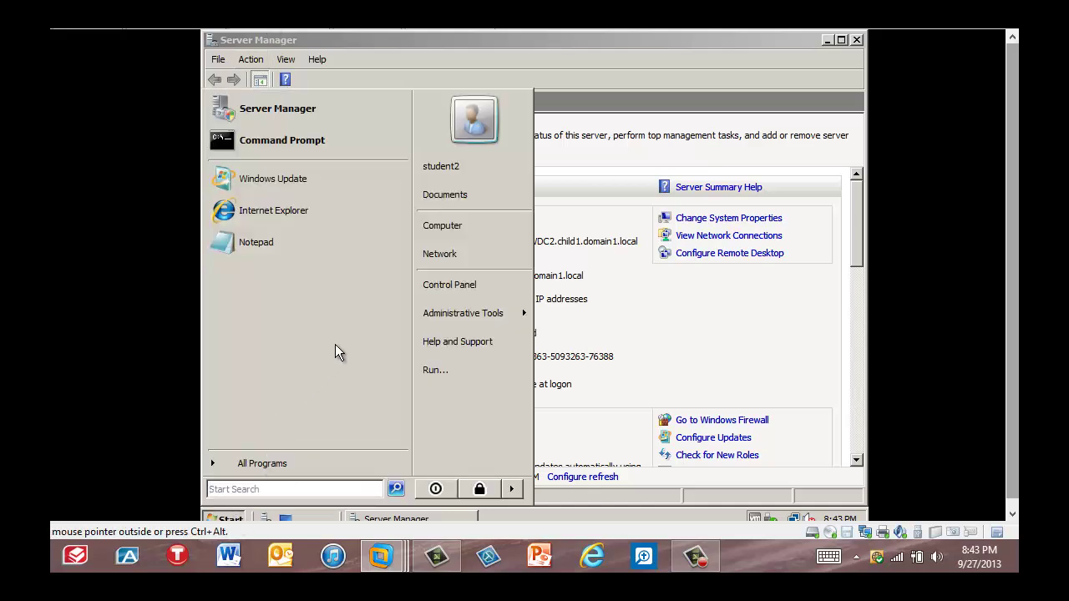
{"action": "mouse_move", "coordinate": [480, 318]}
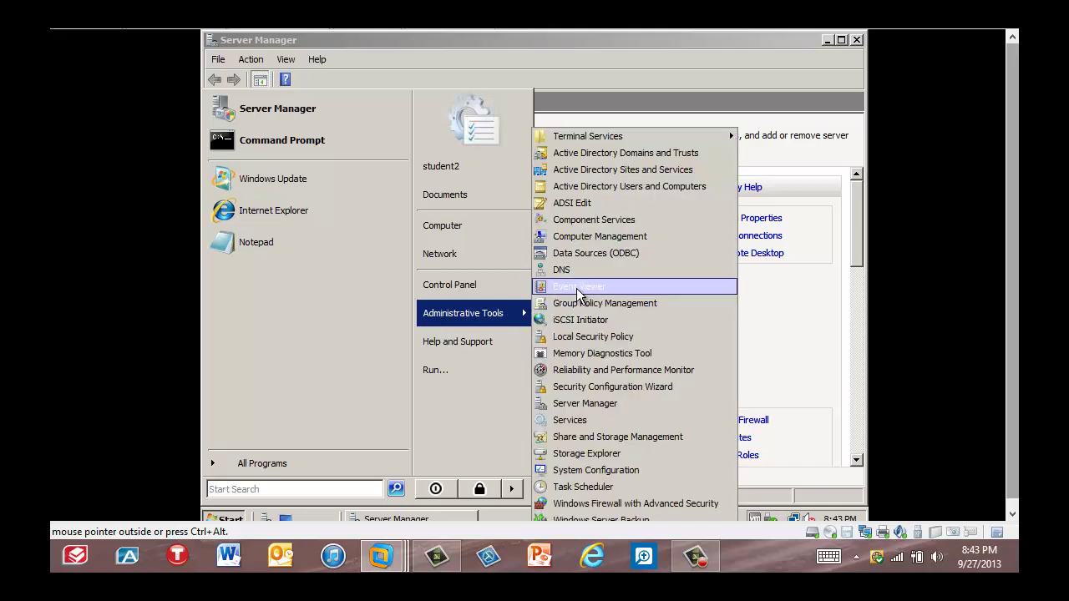
{"action": "left_click", "coordinate": [595, 171]}
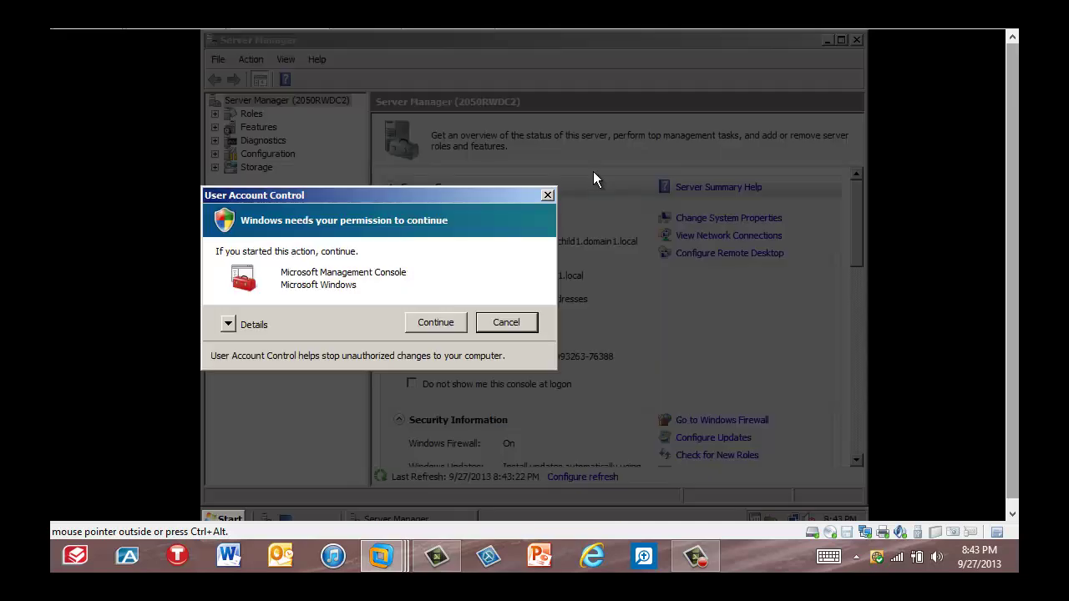
{"action": "left_click", "coordinate": [441, 326]}
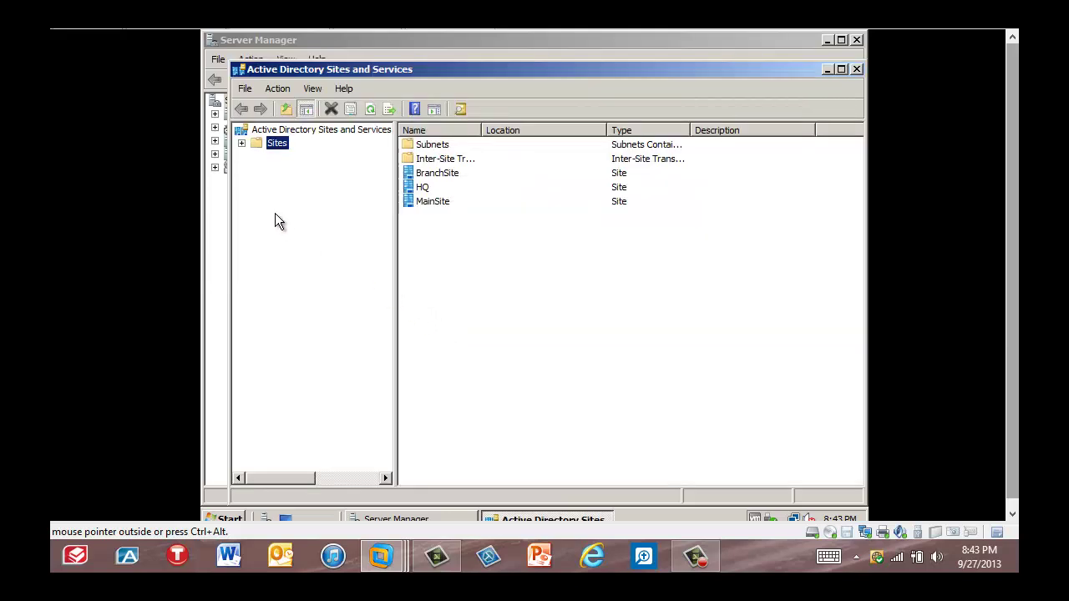
Check the IP inter-site transport's site links and their replication intervals on 2050RWDC2
{"action": "left_click", "coordinate": [241, 144]}
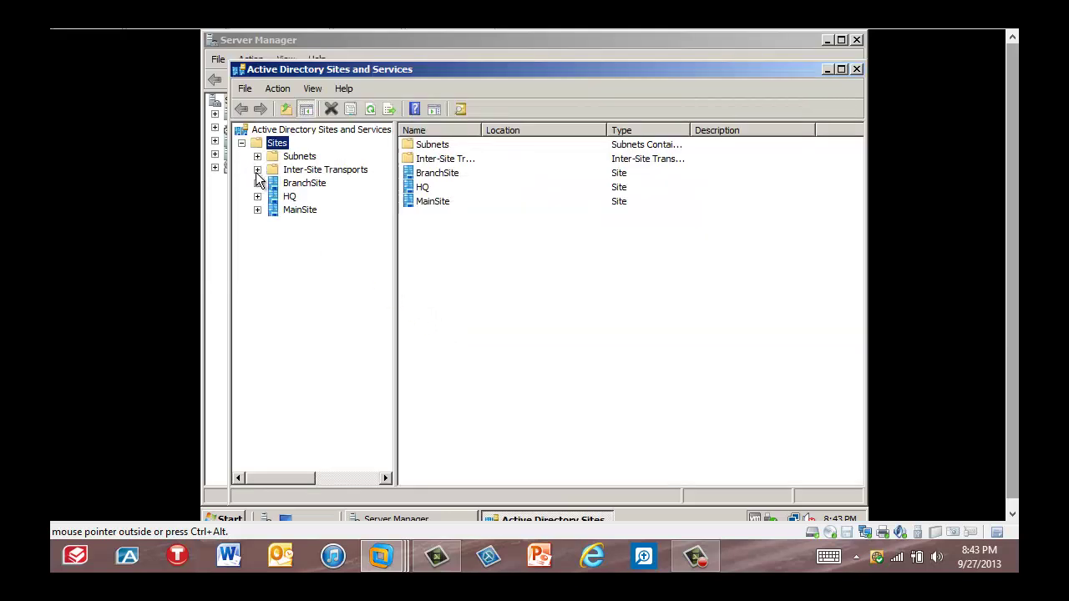
{"action": "left_click", "coordinate": [257, 171]}
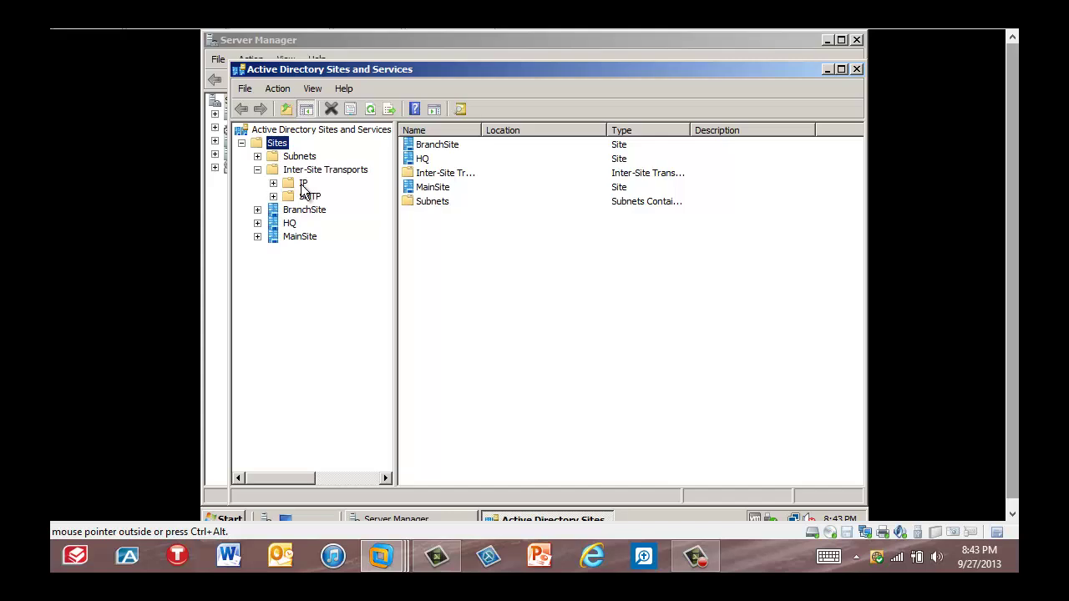
{"action": "left_click", "coordinate": [303, 184]}
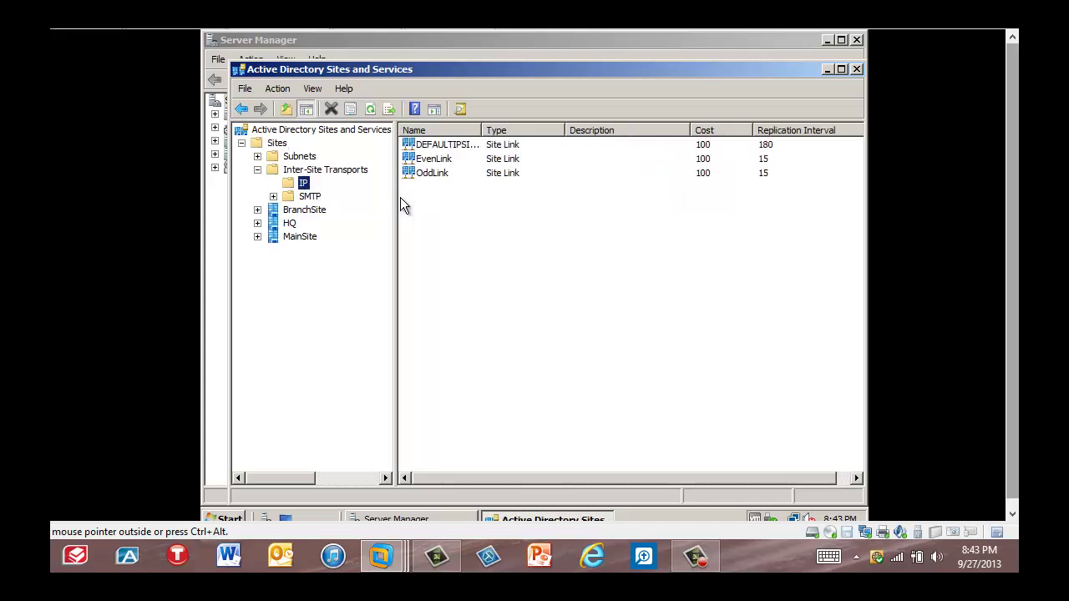